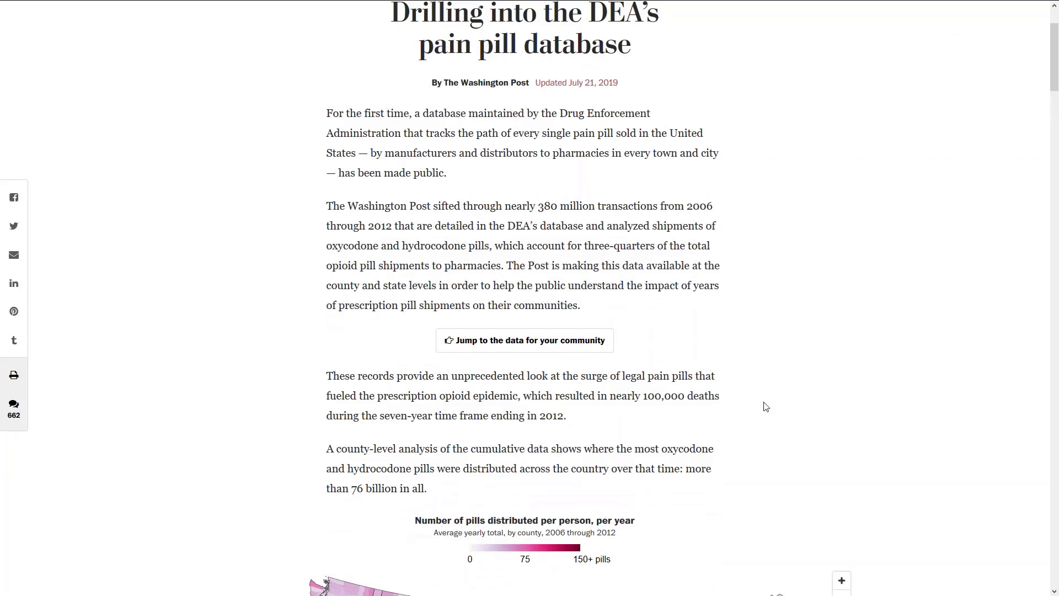
Examine the article's county-level map of pills distributed per person, checking the yearly figures for Clackamas County, Oregon.
scroll(770, 433, "down", 1)
scroll(770, 433, "down", 1)
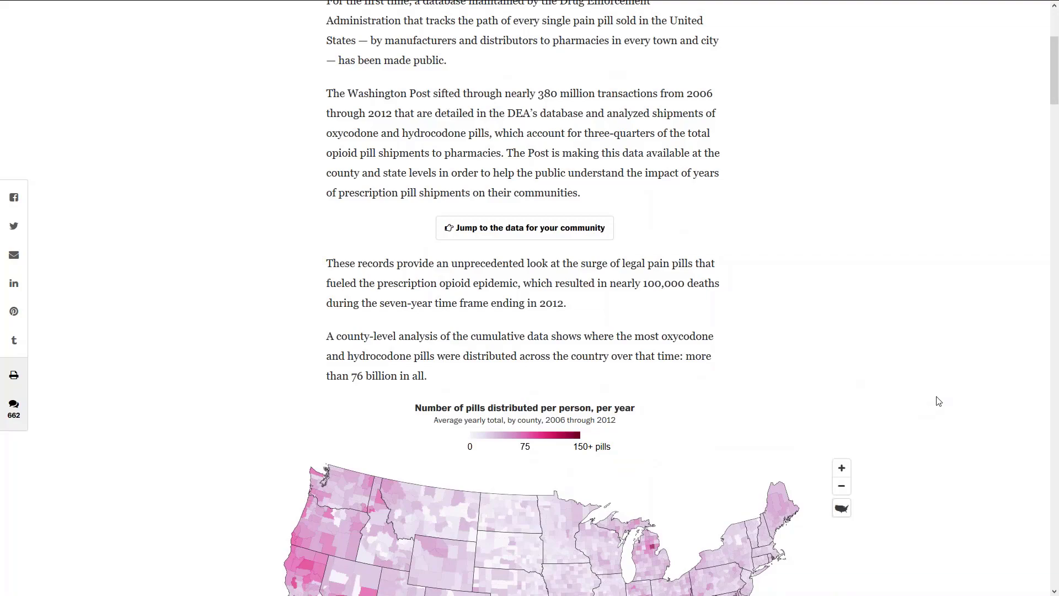
scroll(938, 400, "down", 3)
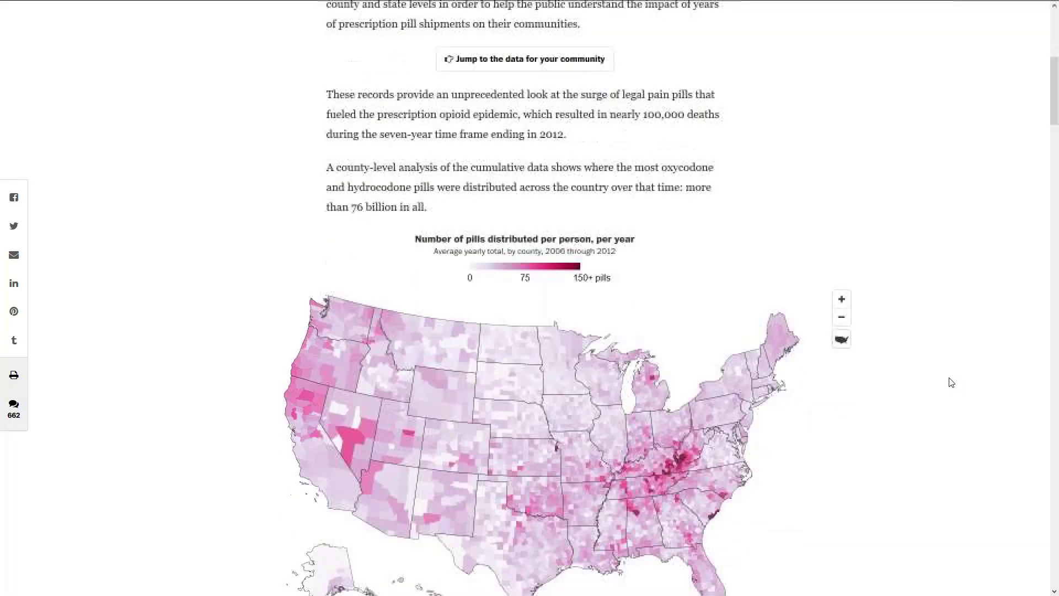
scroll(953, 382, "down", 2)
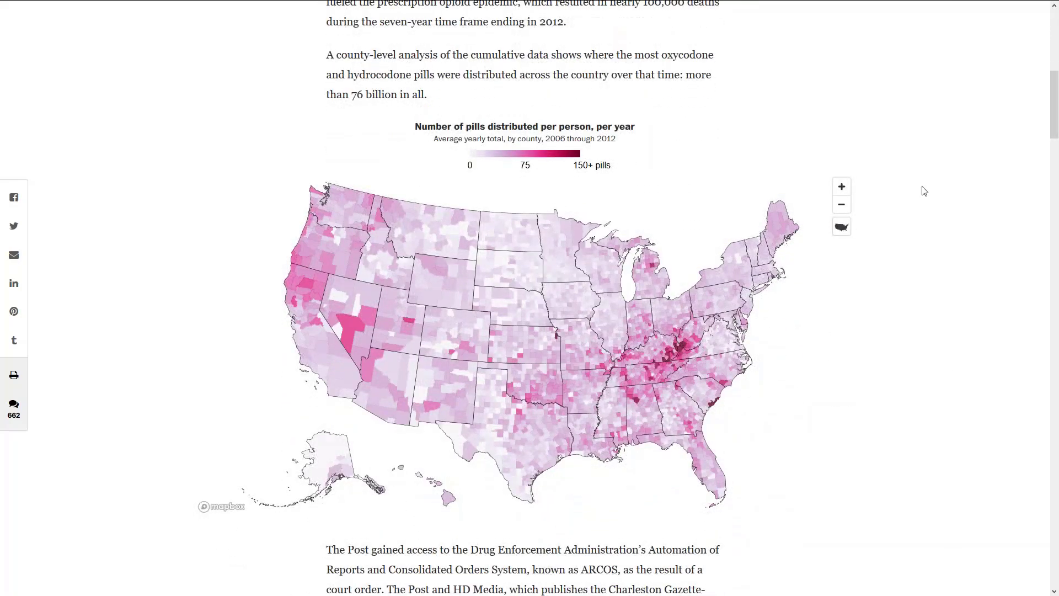
mouse_move(316, 227)
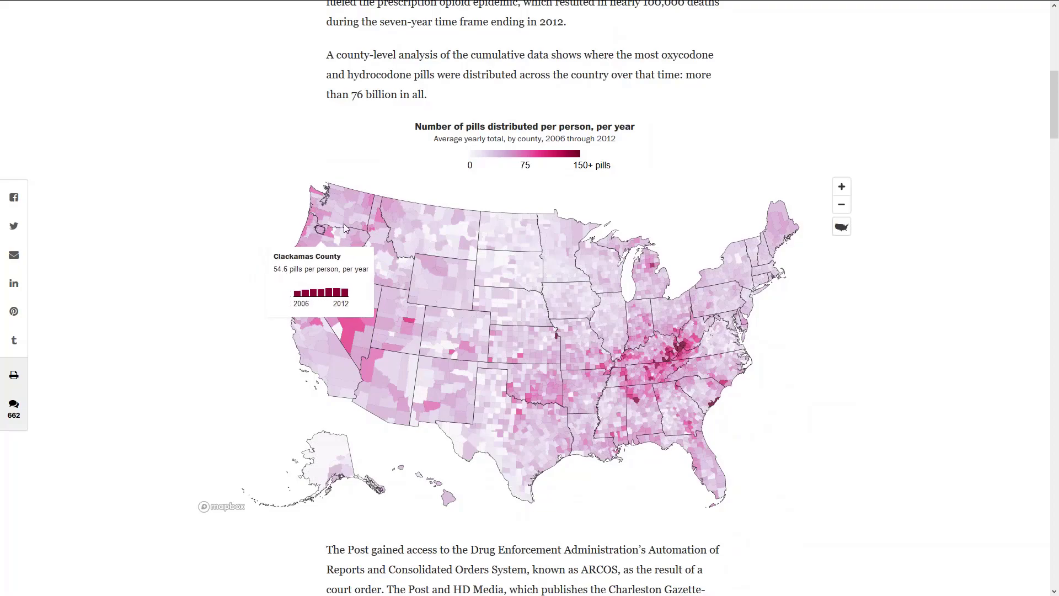
scroll(596, 342, "down", 1)
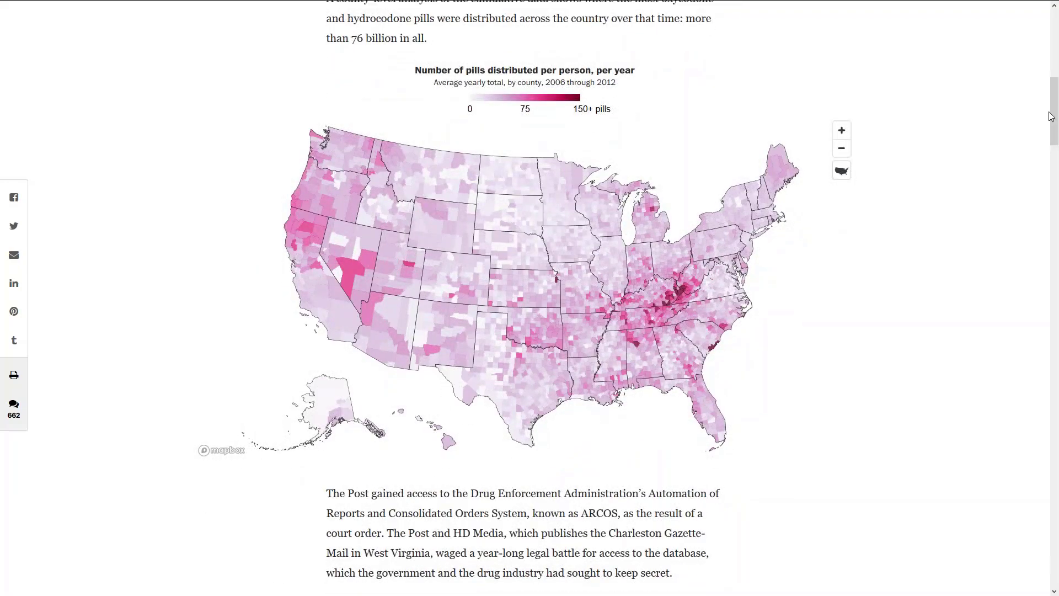
Check the raw data download offered for Columbia County, Oregon, without saving the file.
left_click_drag(1055, 120, 1051, 200)
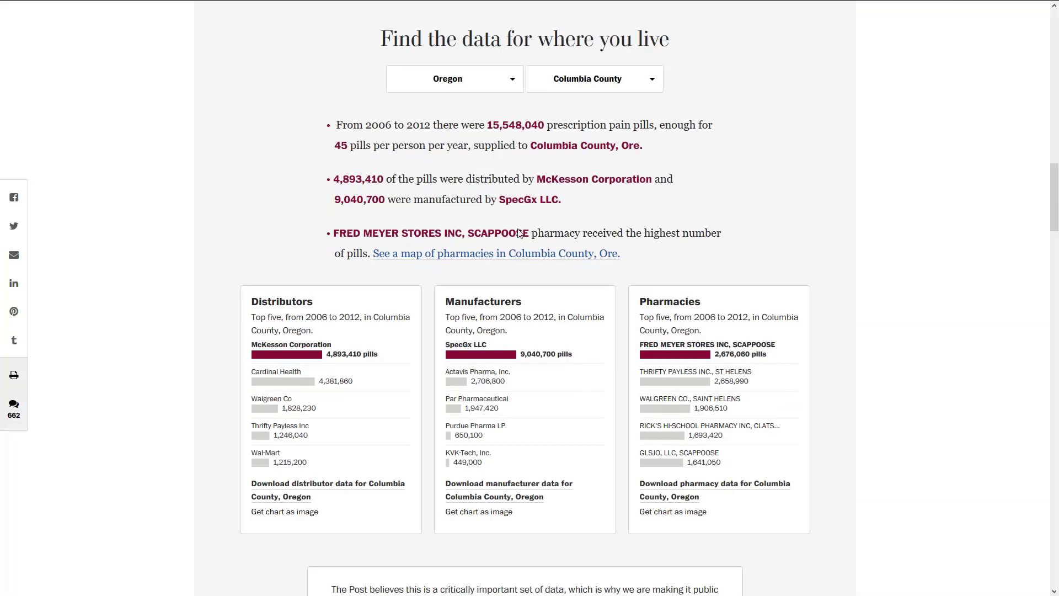
scroll(436, 323, "down", 2)
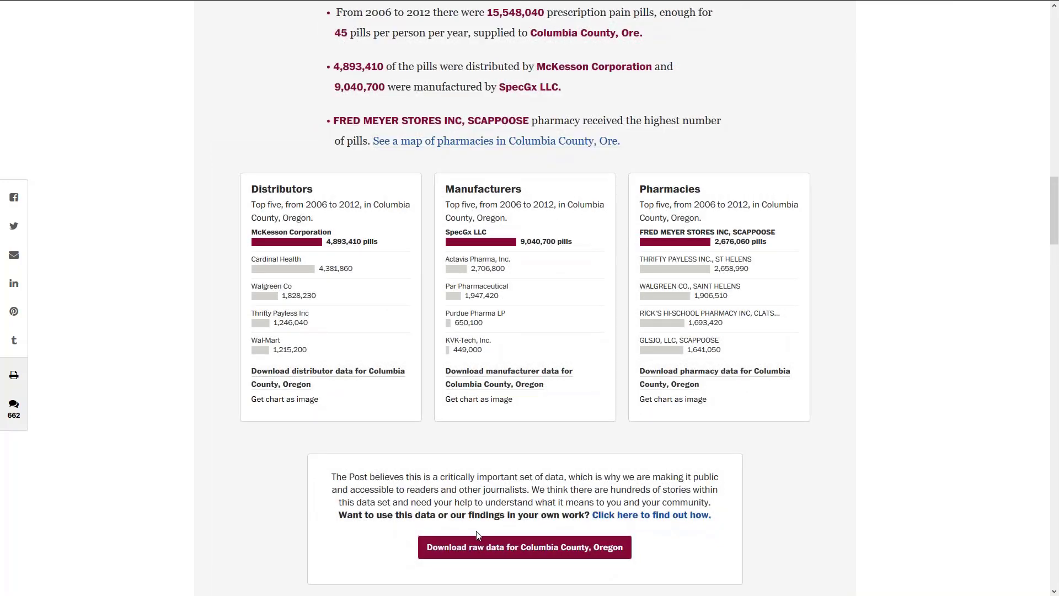
left_click(474, 547)
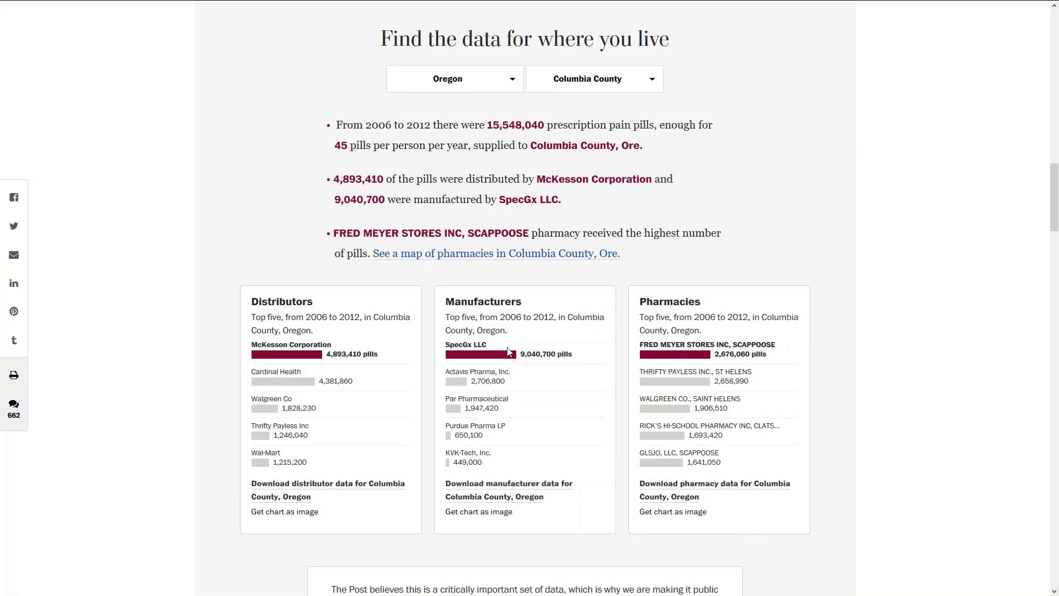
scroll(506, 353, "down", 5)
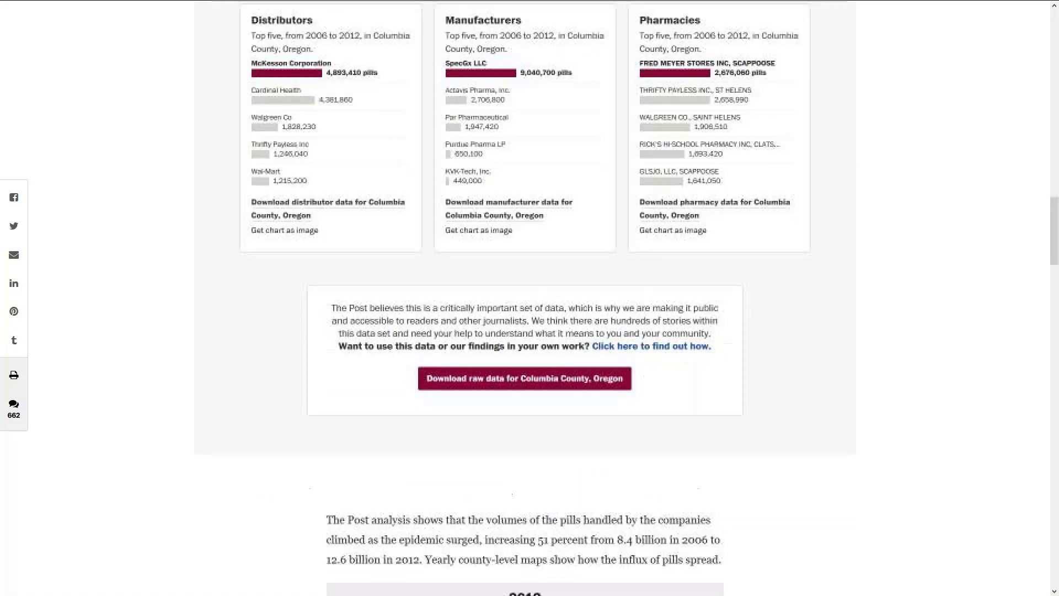
left_click(491, 378)
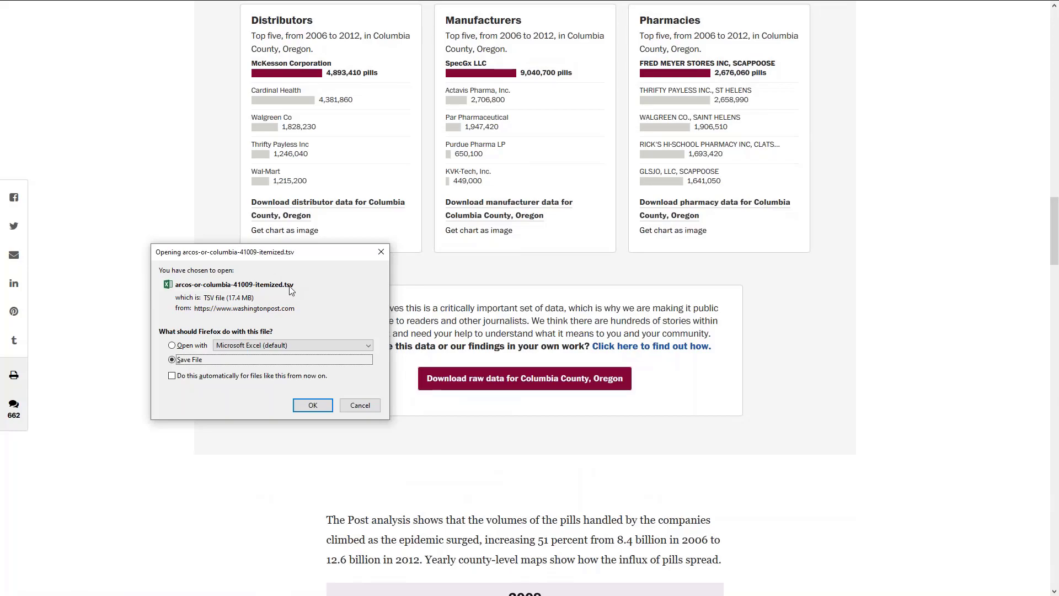
left_click(359, 408)
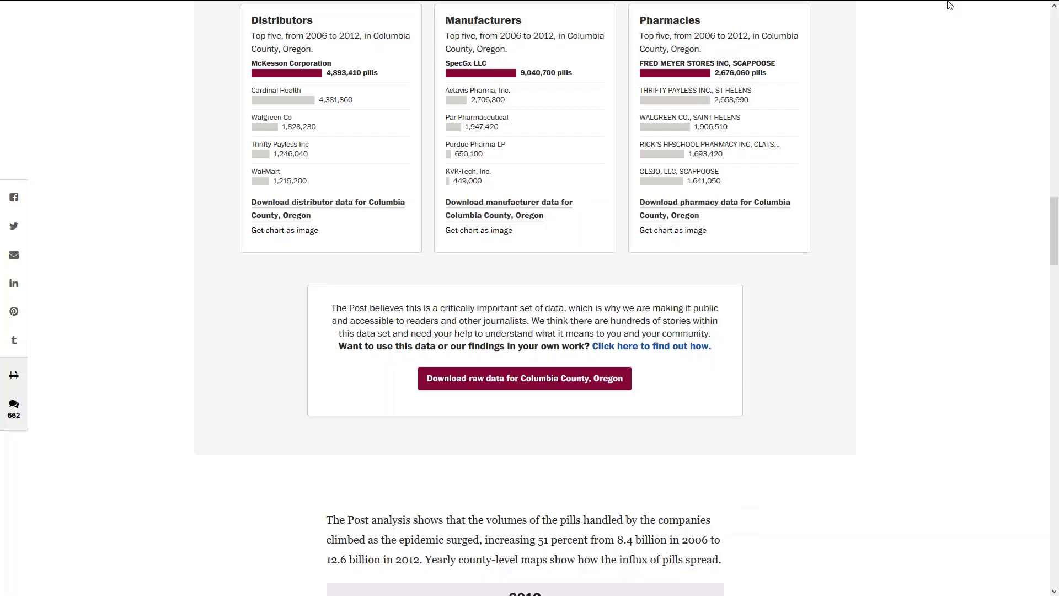
Switch to SQL Server Management Studio and list the columns of the dbo.WaPoOpiodColumbiaCo table in Pinnacle_DW.
left_click(1014, 9)
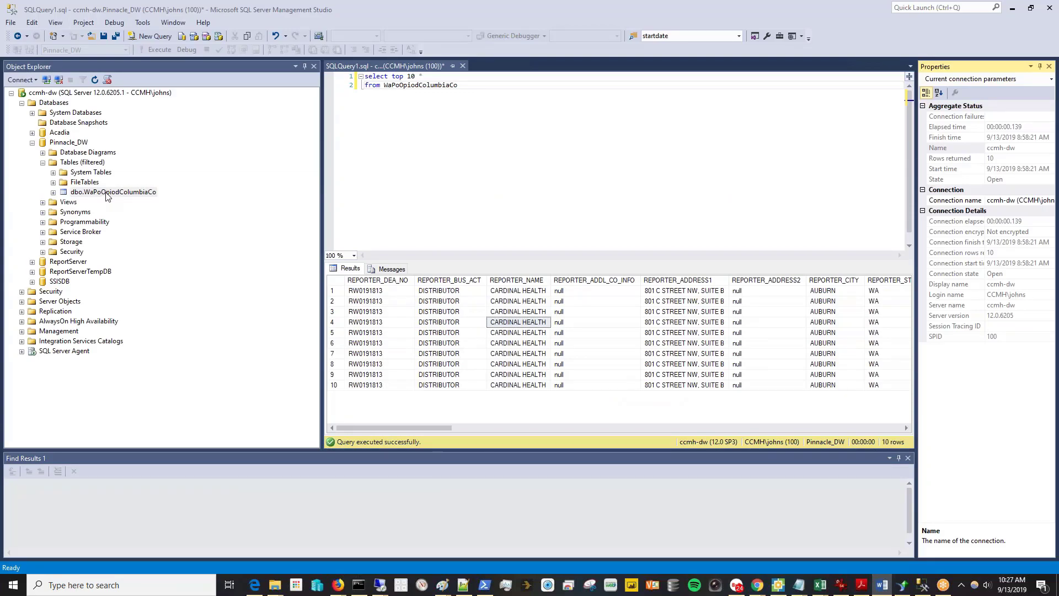
left_click(96, 197)
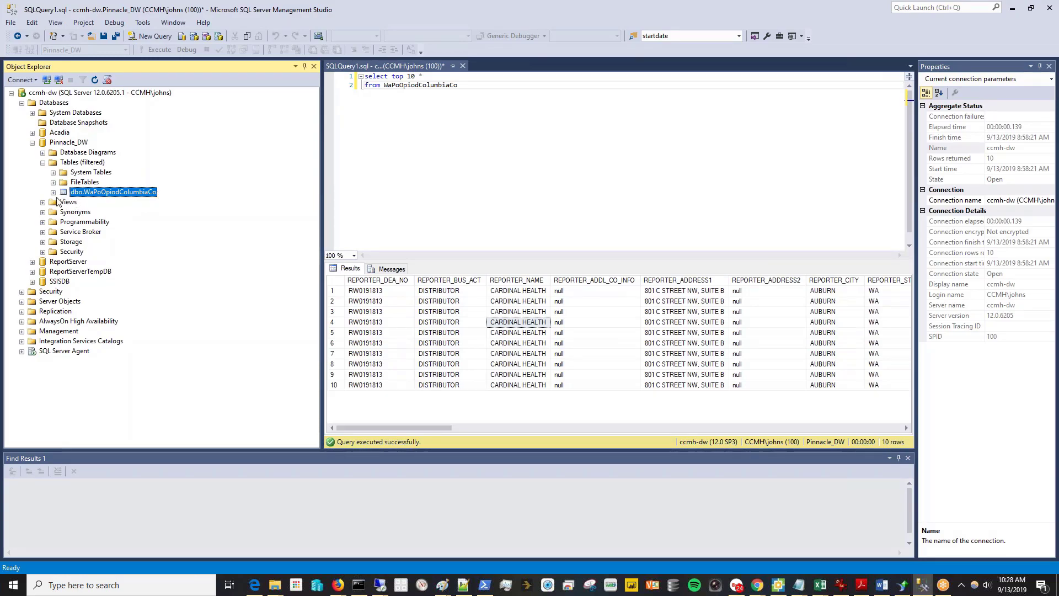
left_click(53, 192)
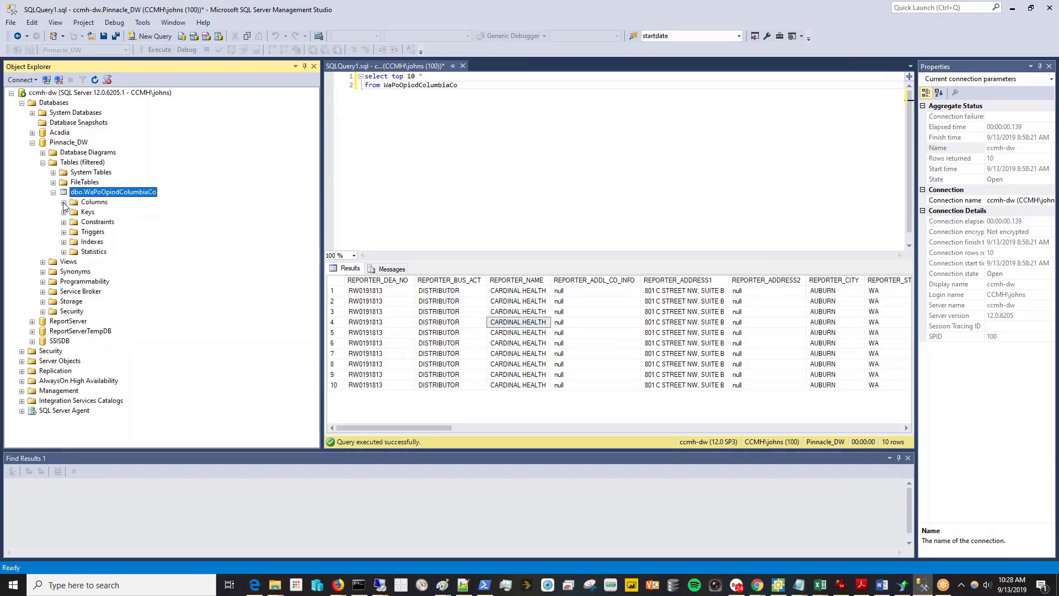
left_click(64, 202)
left_click_drag(311, 204, 315, 245)
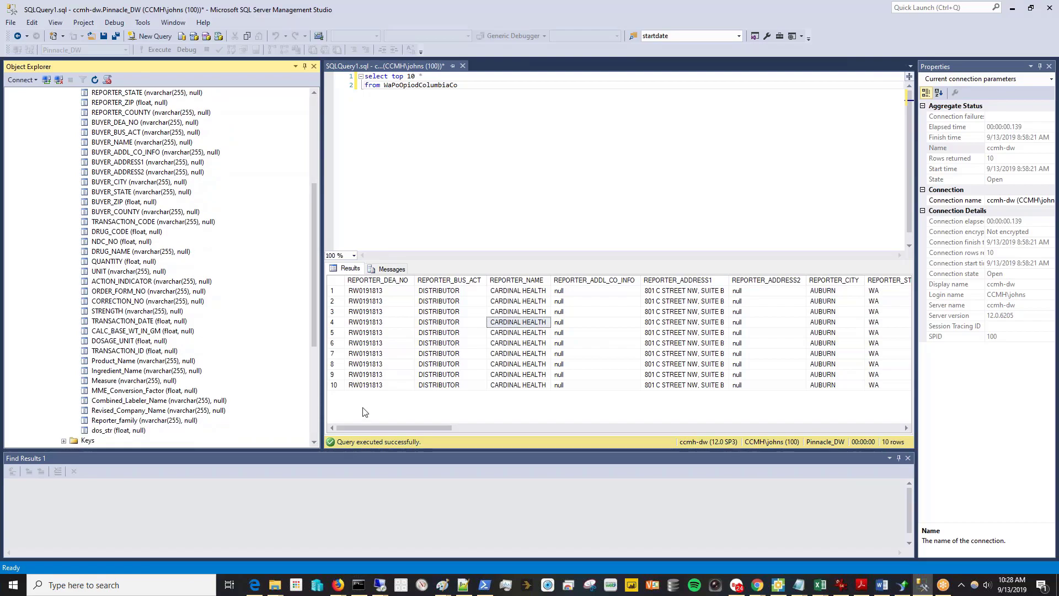
Review the reporter and buyer columns in the query results for WaPoOpiodColumbiaCo.
left_click_drag(365, 428, 423, 437)
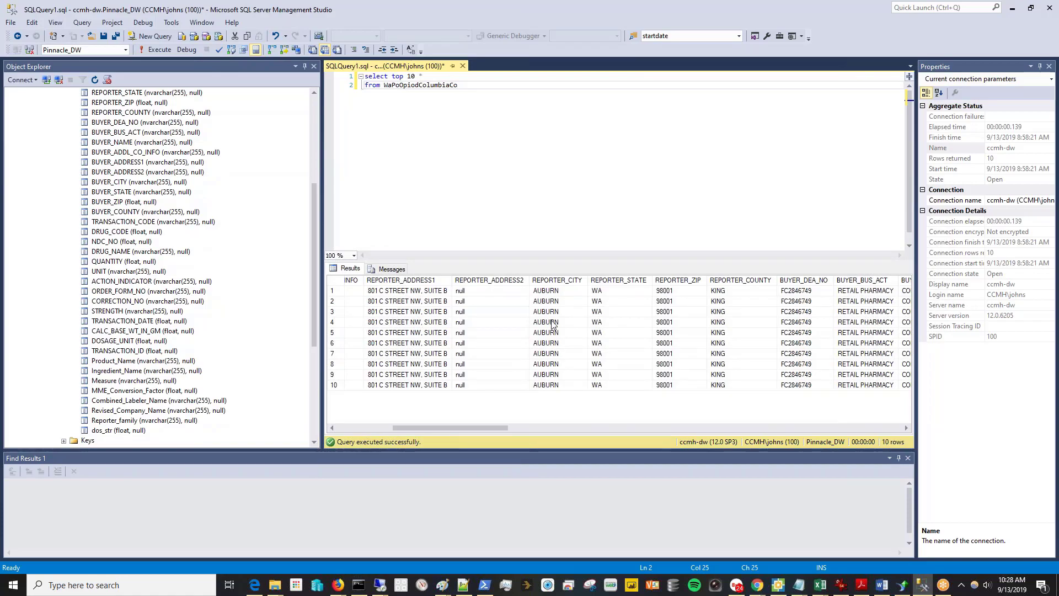
left_click(551, 291)
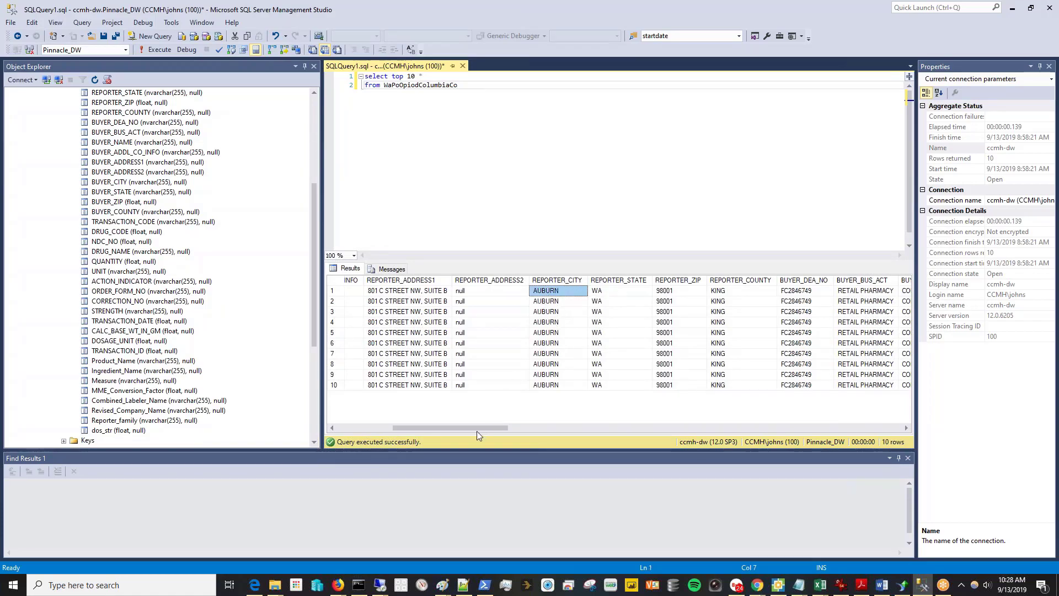
left_click_drag(476, 426, 556, 430)
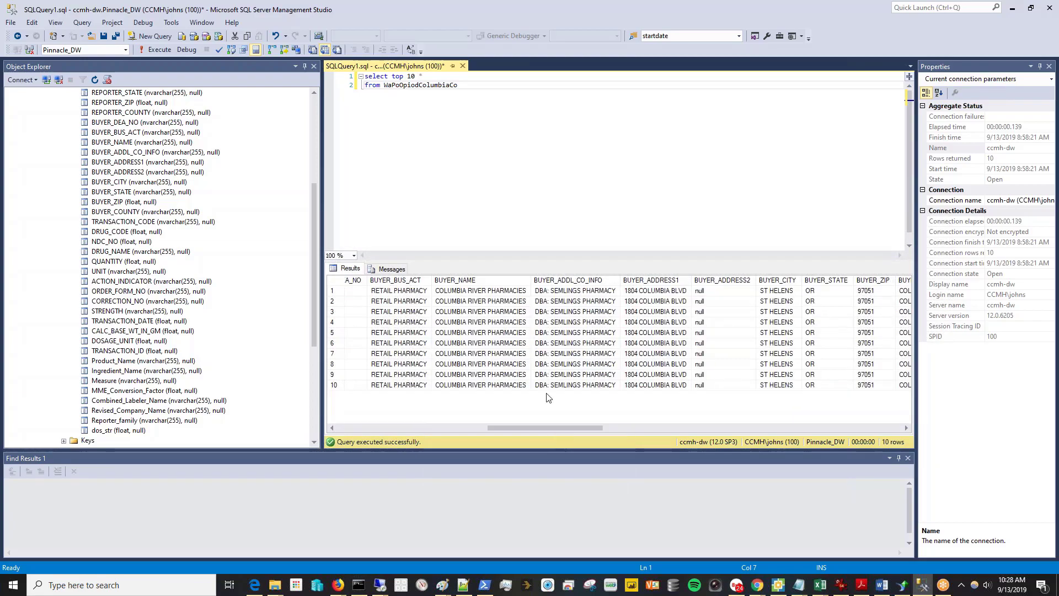
left_click(497, 343)
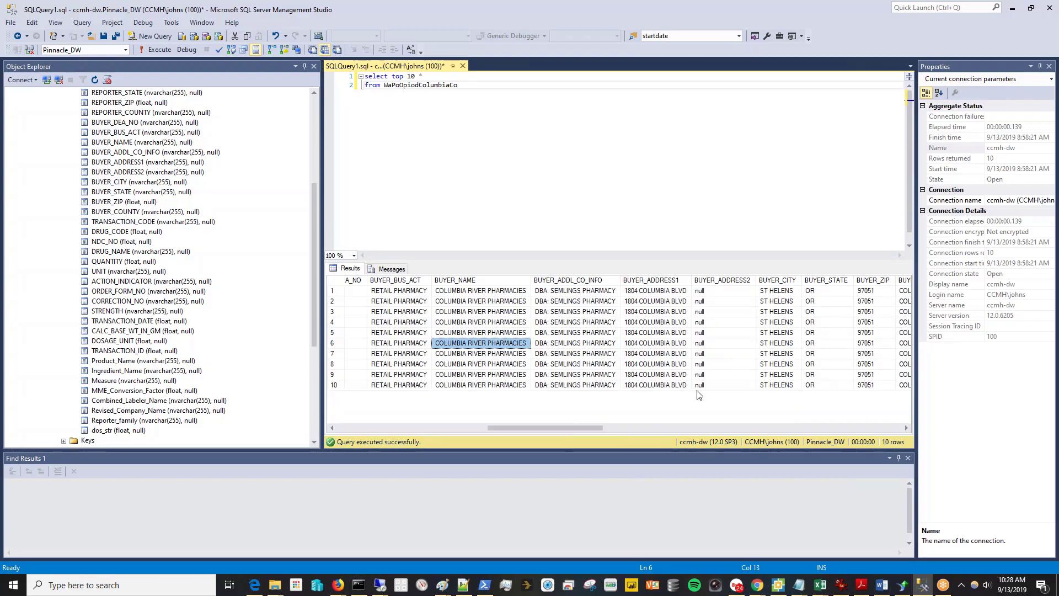
left_click_drag(587, 431, 418, 434)
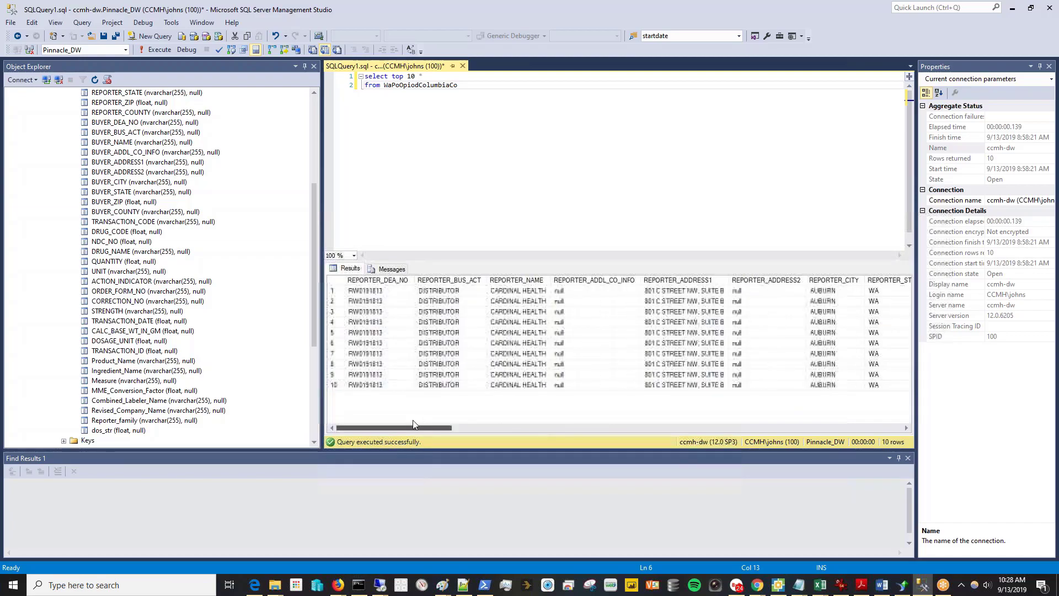
left_click(596, 156)
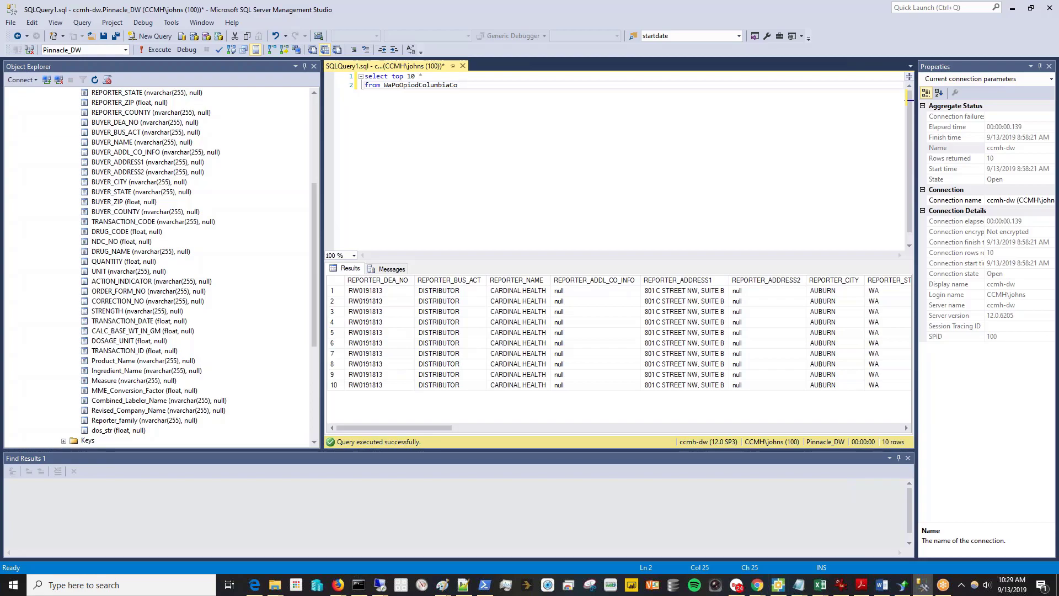
mouse_move(864, 586)
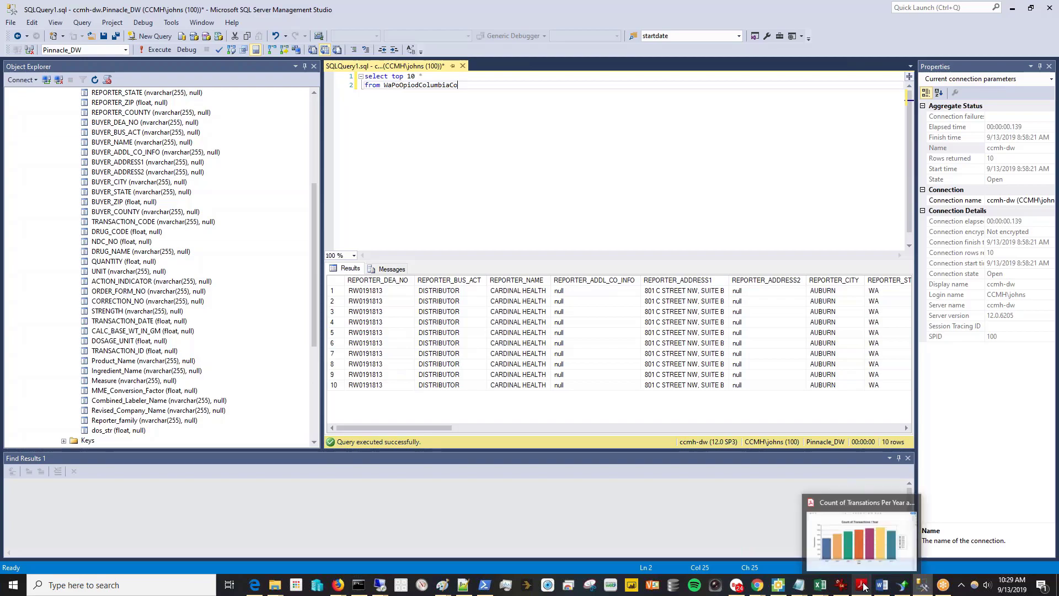
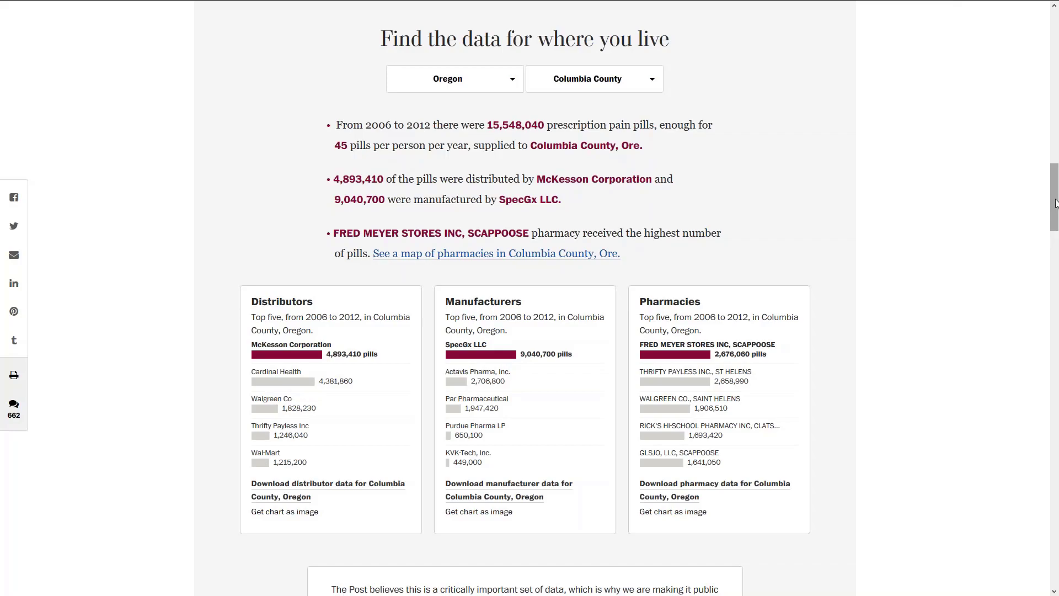
Return to the Washington Post article in the browser, show the Oregon data for Clatsop County and read its summary.
left_click_drag(1054, 202, 1057, 231)
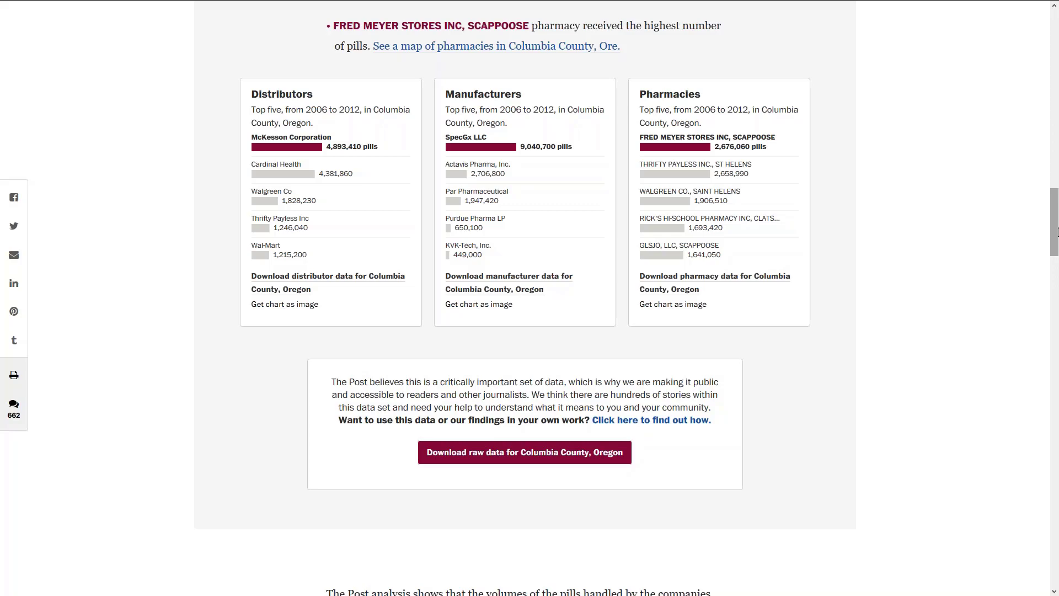
scroll(1054, 231, "up", 5)
left_click(595, 180)
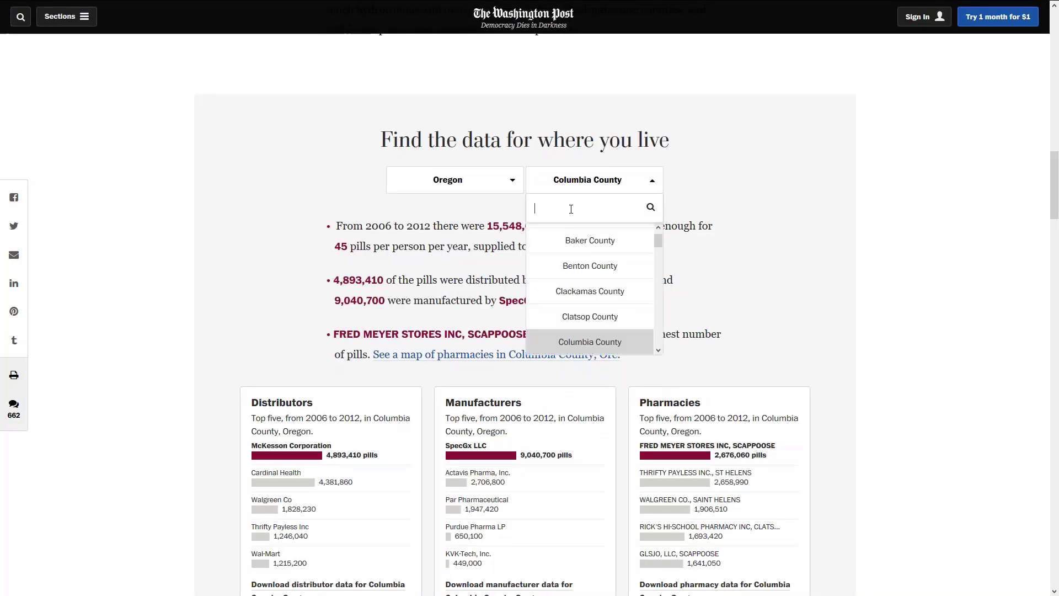
scroll(587, 243, "up", 1)
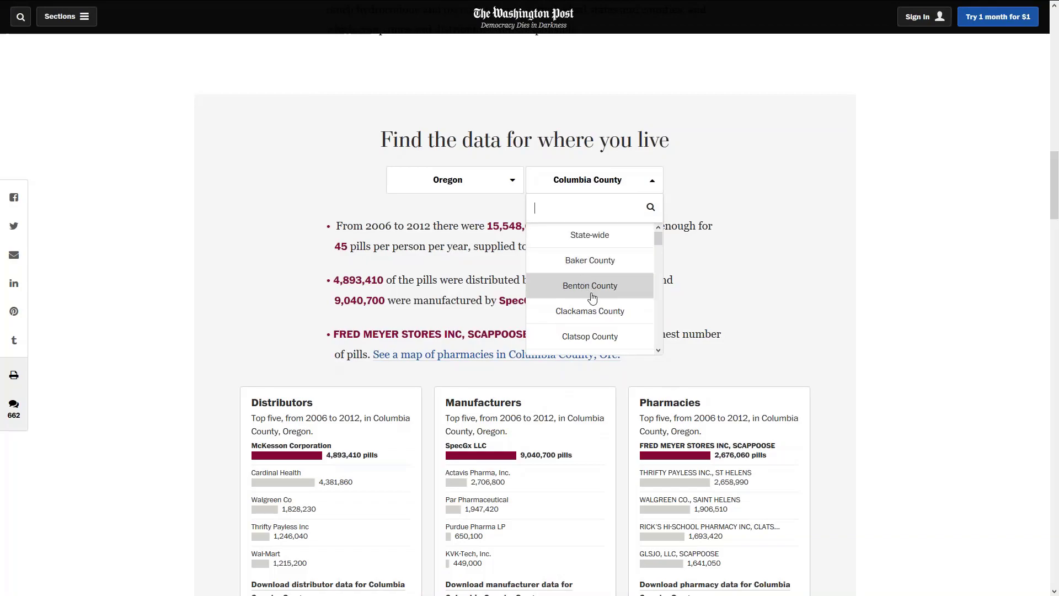
left_click(591, 338)
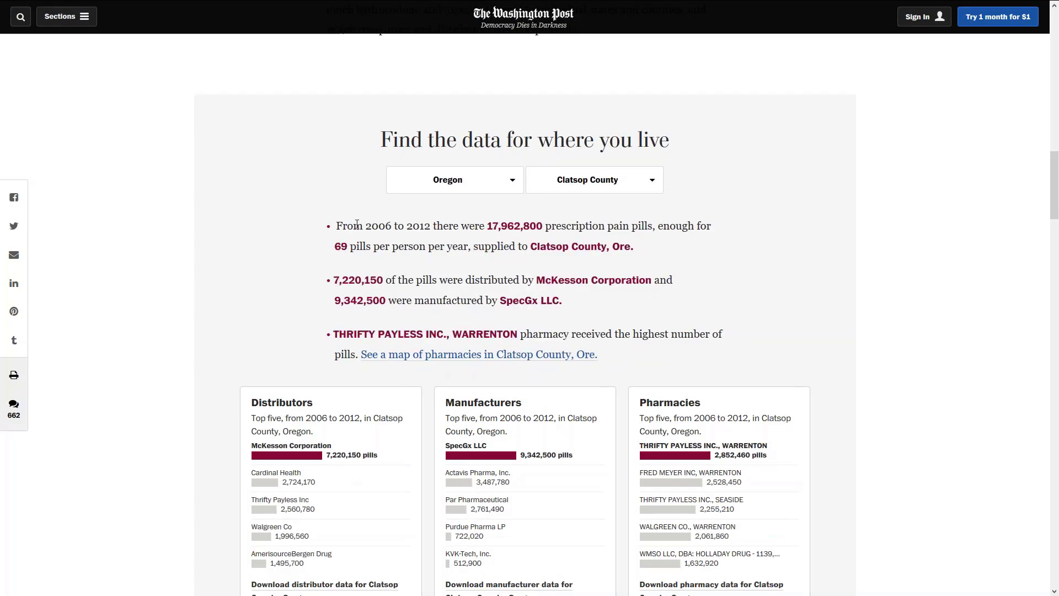
left_click_drag(338, 226, 651, 370)
left_click(623, 359)
Change the displayed county to Douglas County and review its distributors, manufacturers and pharmacies.
left_click(634, 185)
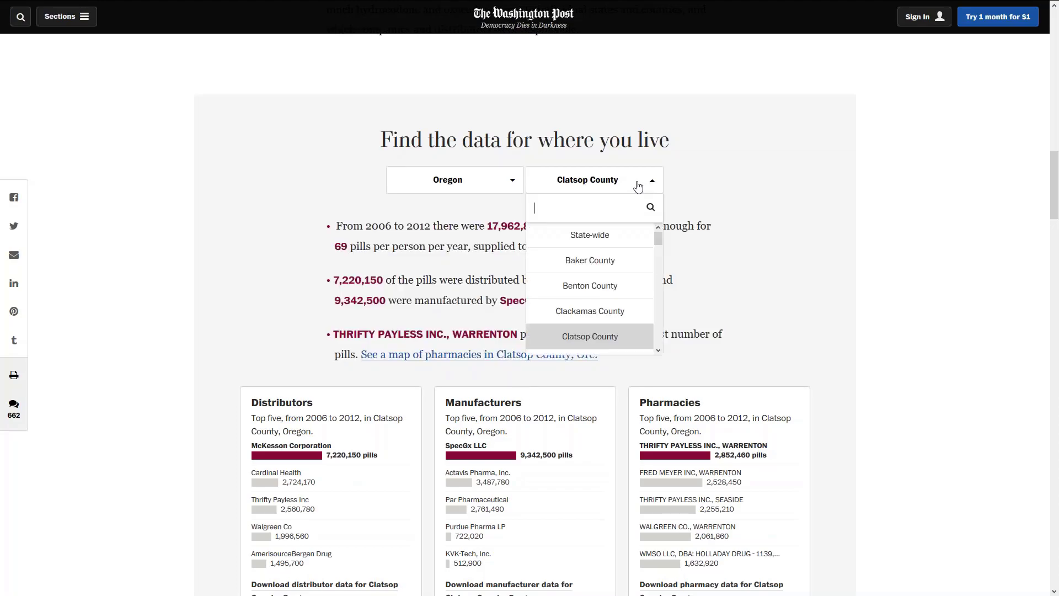
scroll(608, 305, "down", 4)
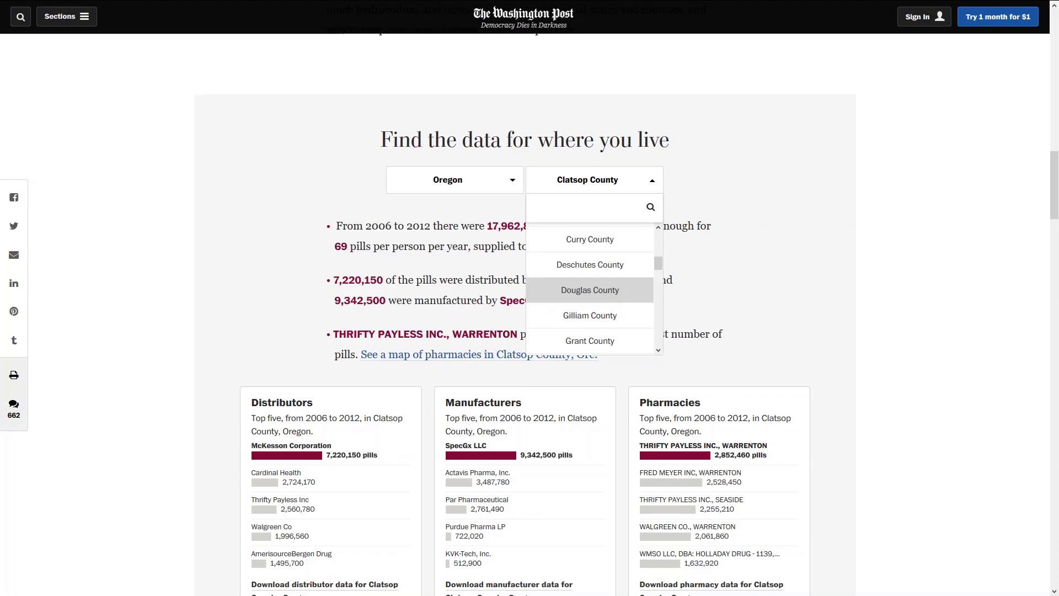
left_click(607, 303)
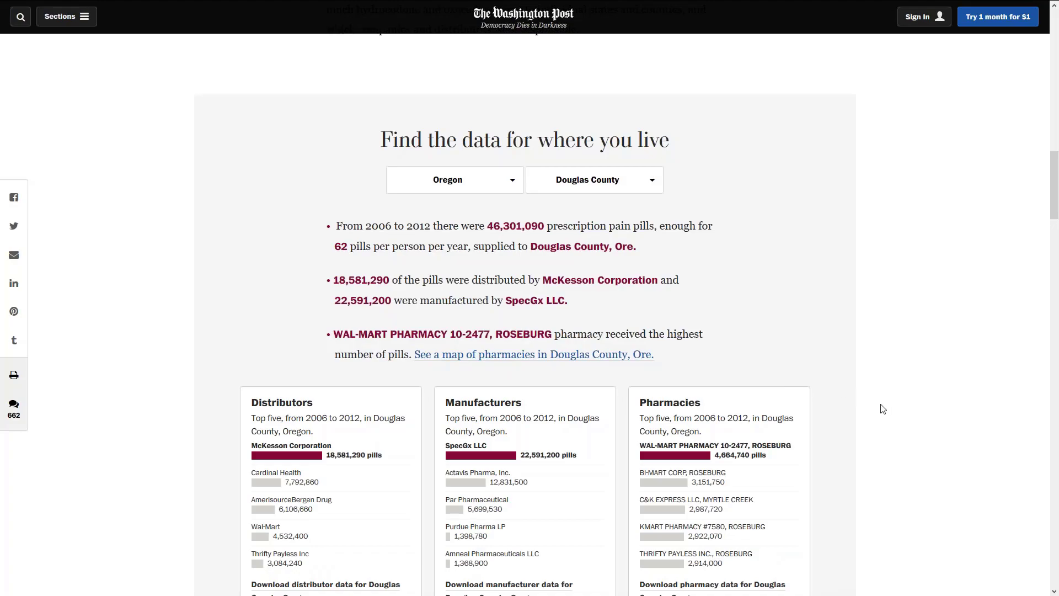
scroll(882, 409, "down", 1)
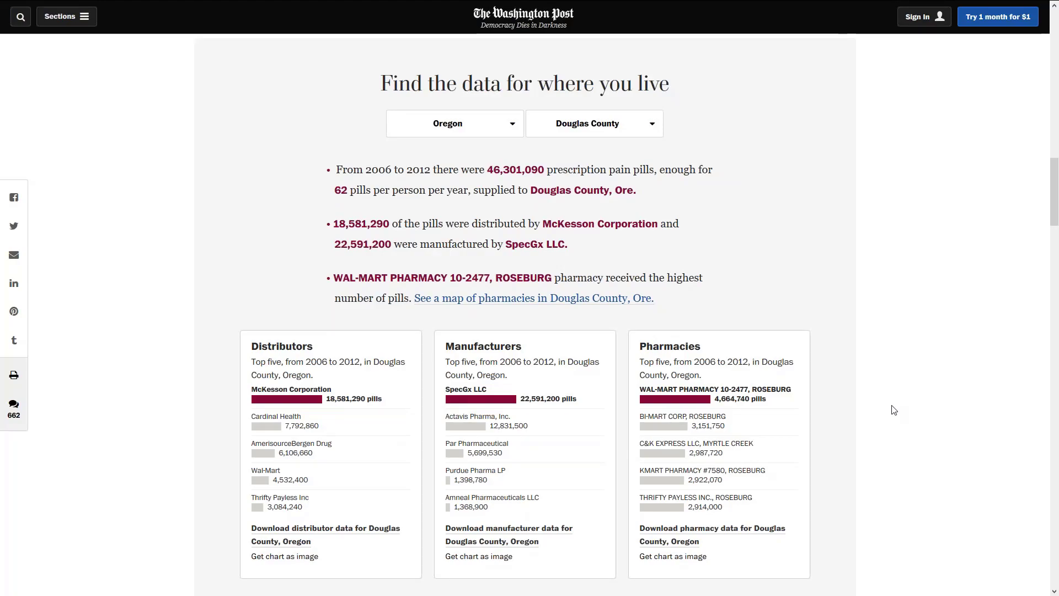
Enlarge the Pacific Northwest on the pills-per-person map and check the figures for Linn County, Oregon.
scroll(530, 152, "up", 12)
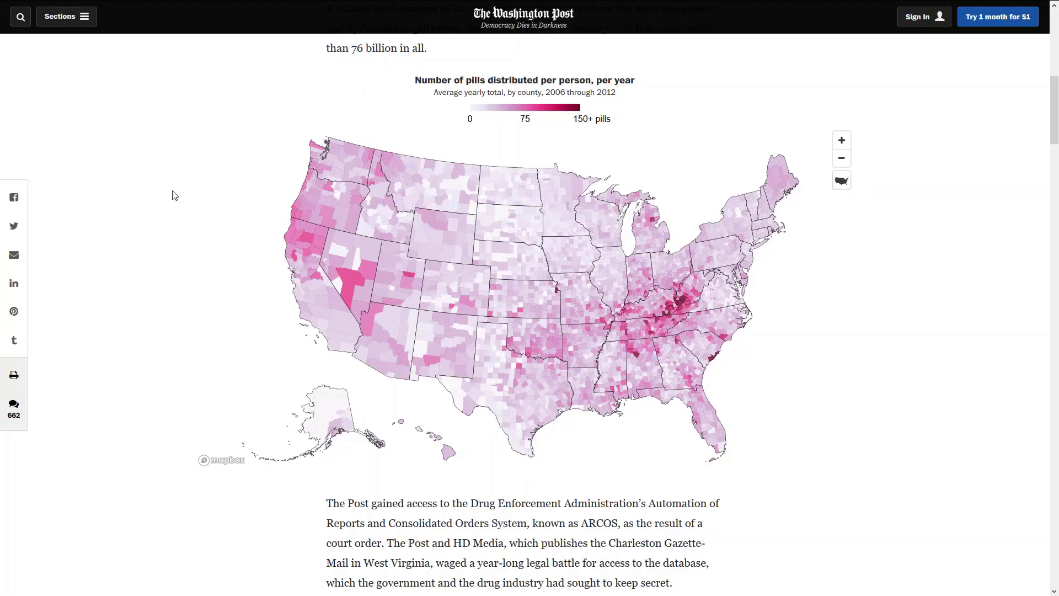
mouse_move(342, 283)
left_click(842, 143)
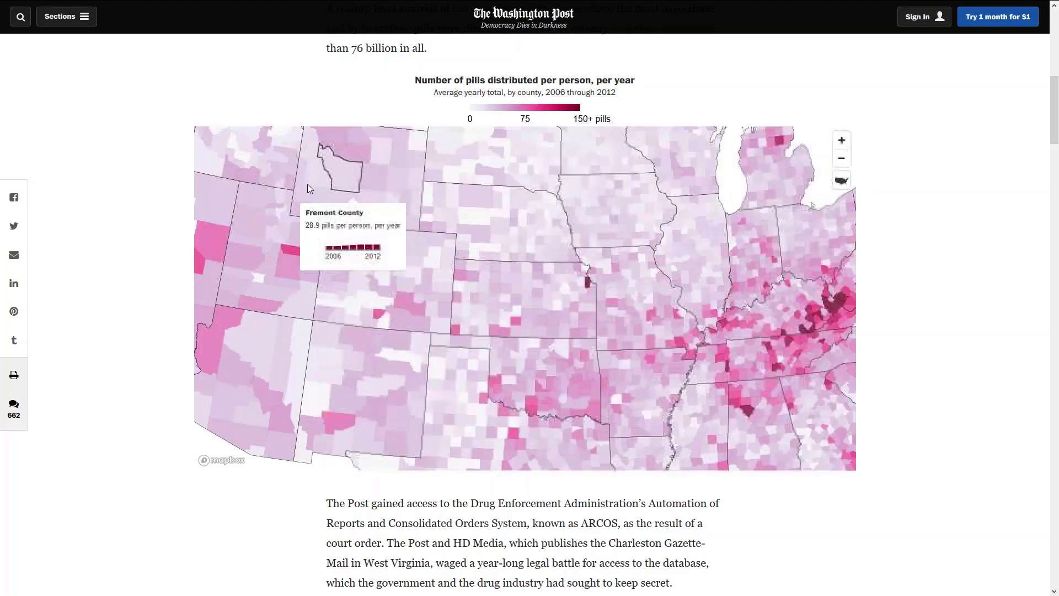
left_click_drag(346, 329, 578, 385)
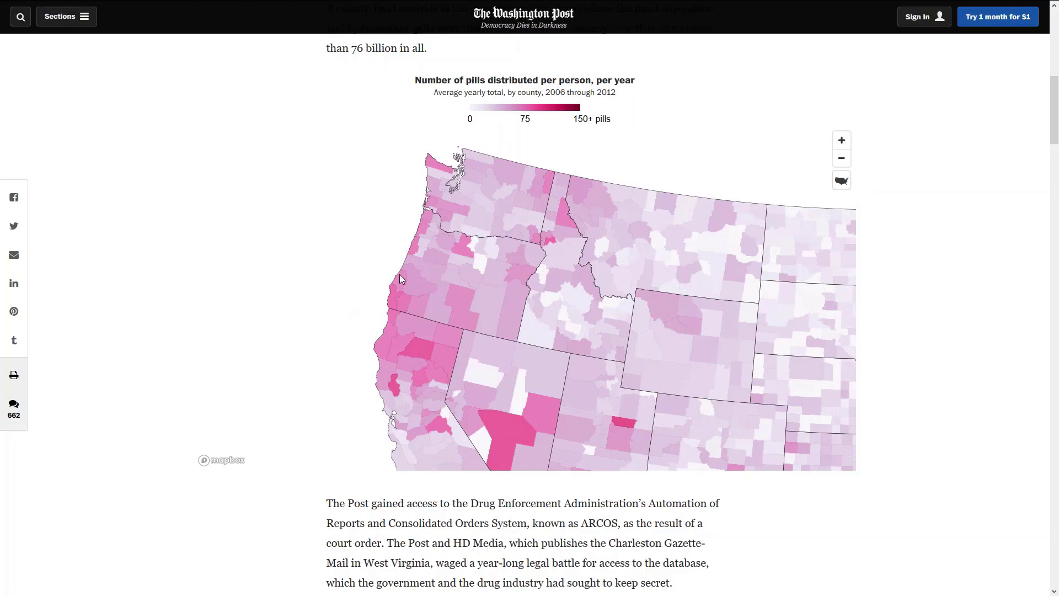
mouse_move(441, 261)
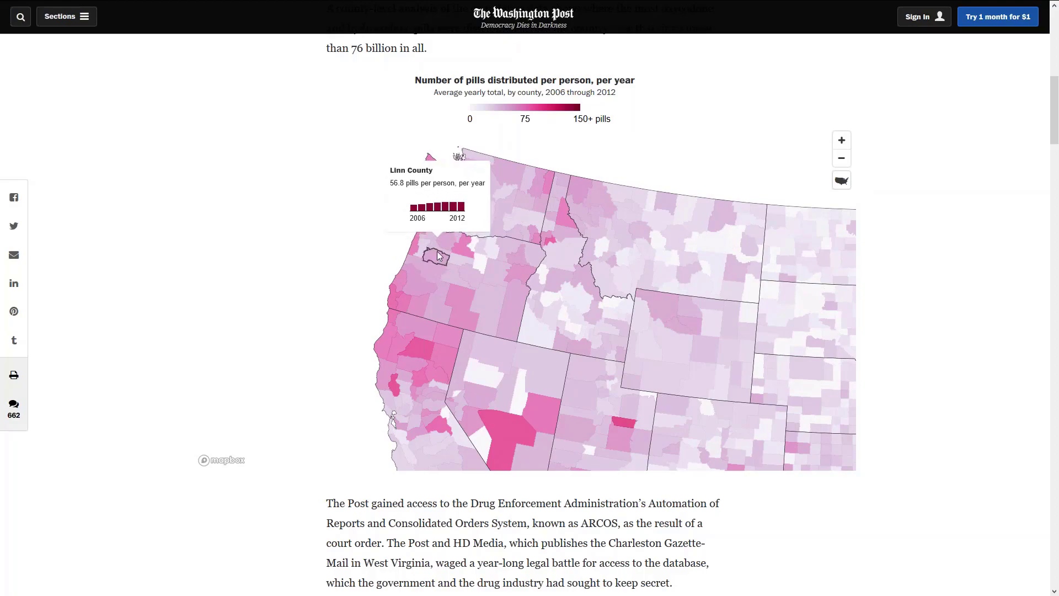
Check the pills-per-person figures for Curry County, Oregon and Cassia County, Idaho on the map.
mouse_move(431, 228)
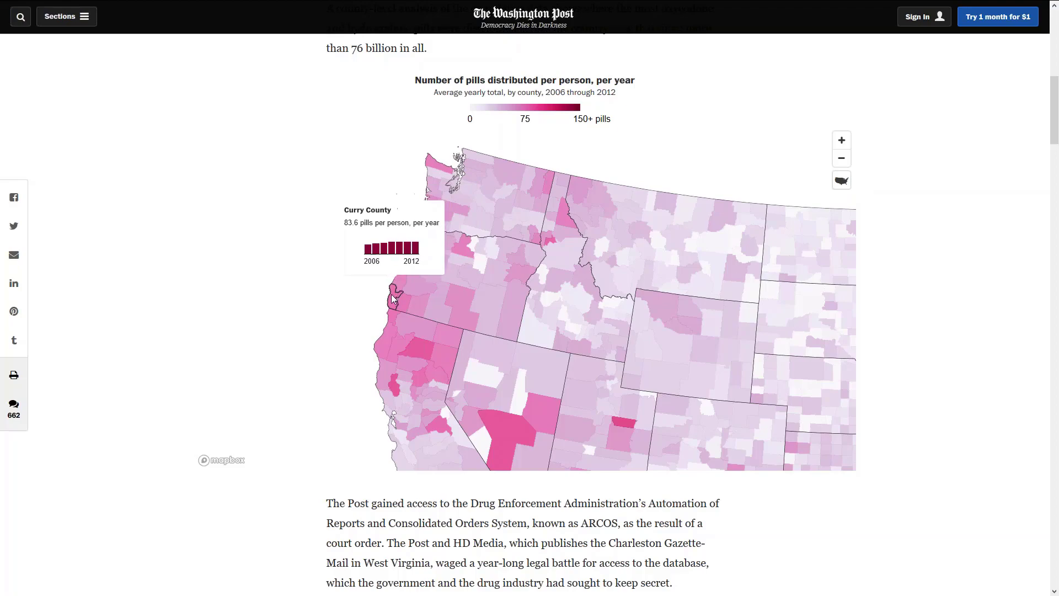
mouse_move(395, 303)
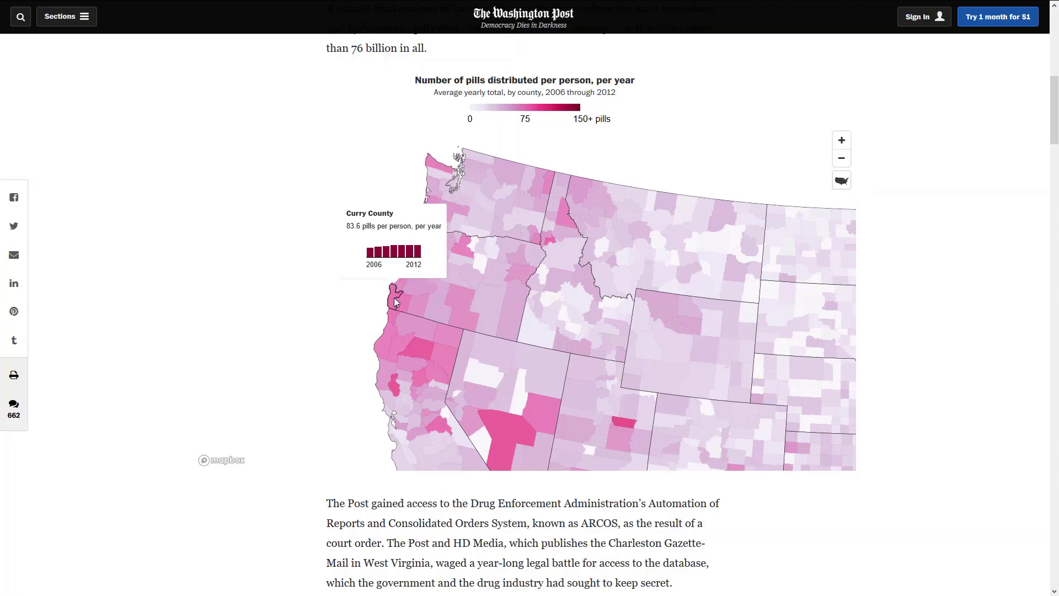
mouse_move(571, 346)
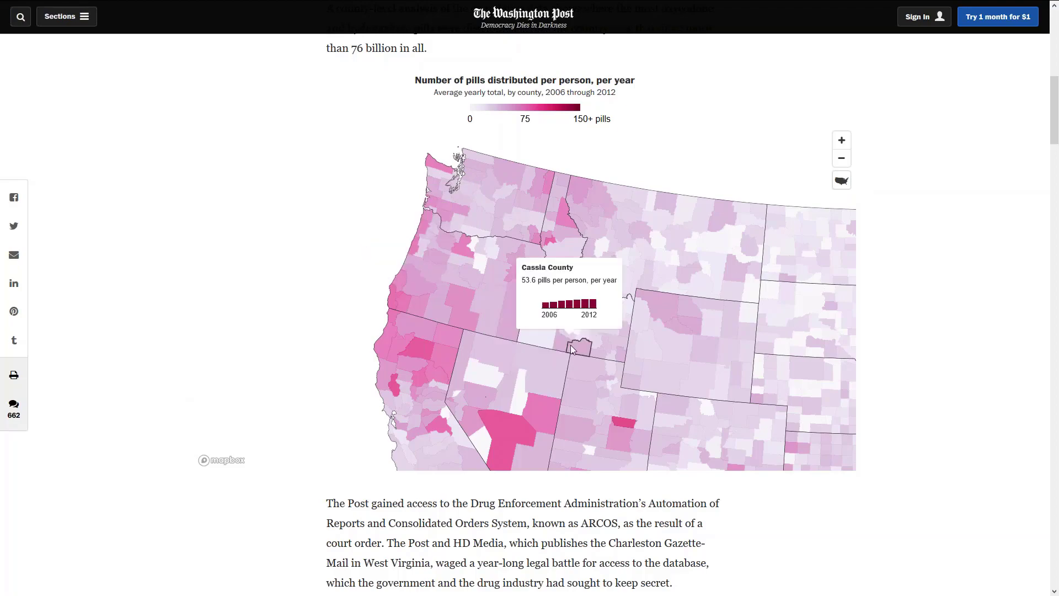
mouse_move(536, 324)
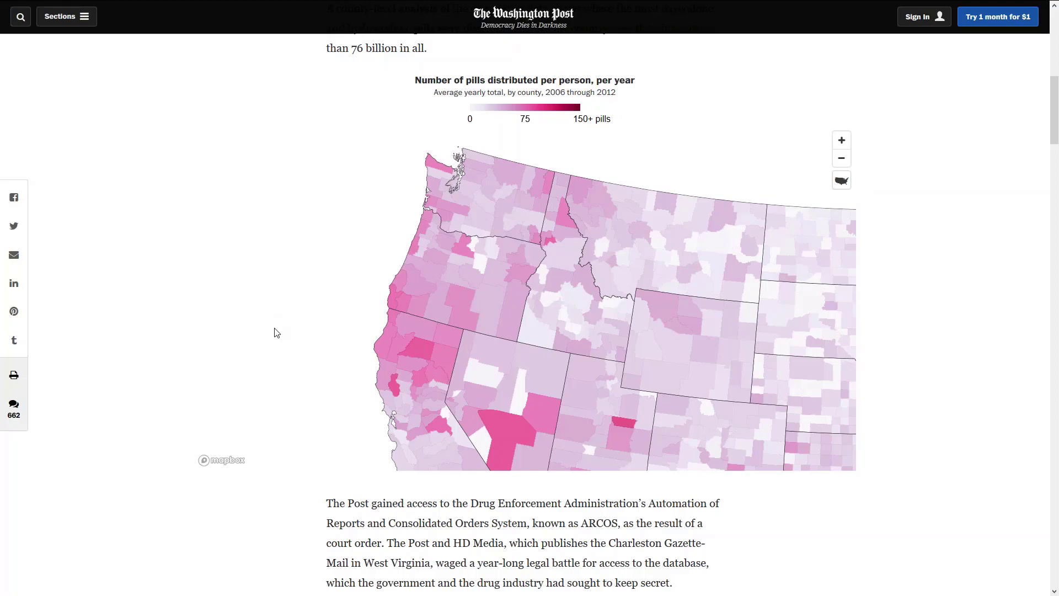
Enlarge the Appalachian region on the map, check the pills-per-person figures for Pike County, and restore the national view.
left_click(842, 158)
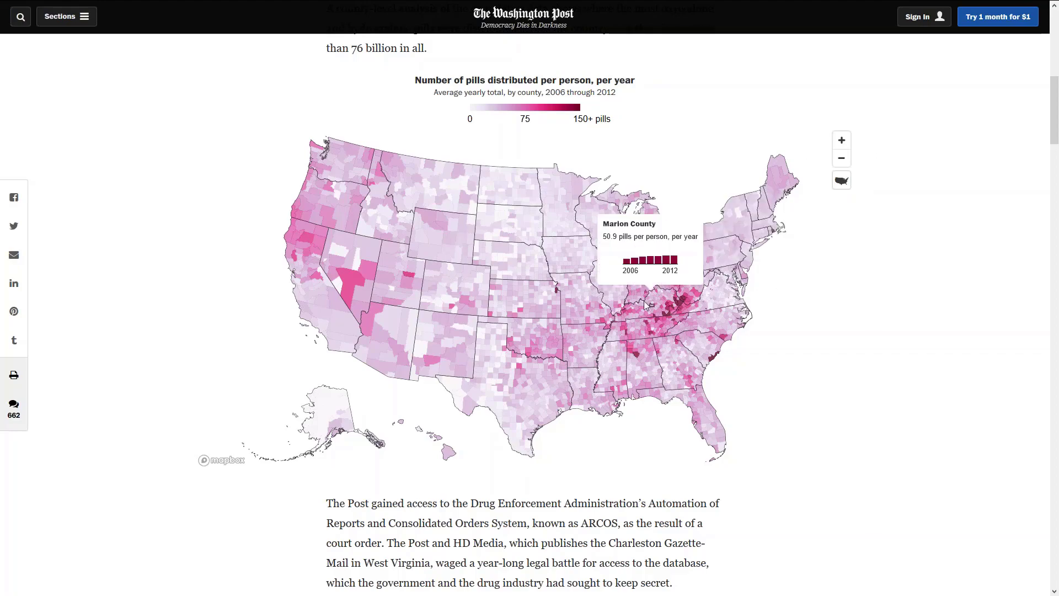
left_click(842, 143)
left_click_drag(808, 312, 649, 300)
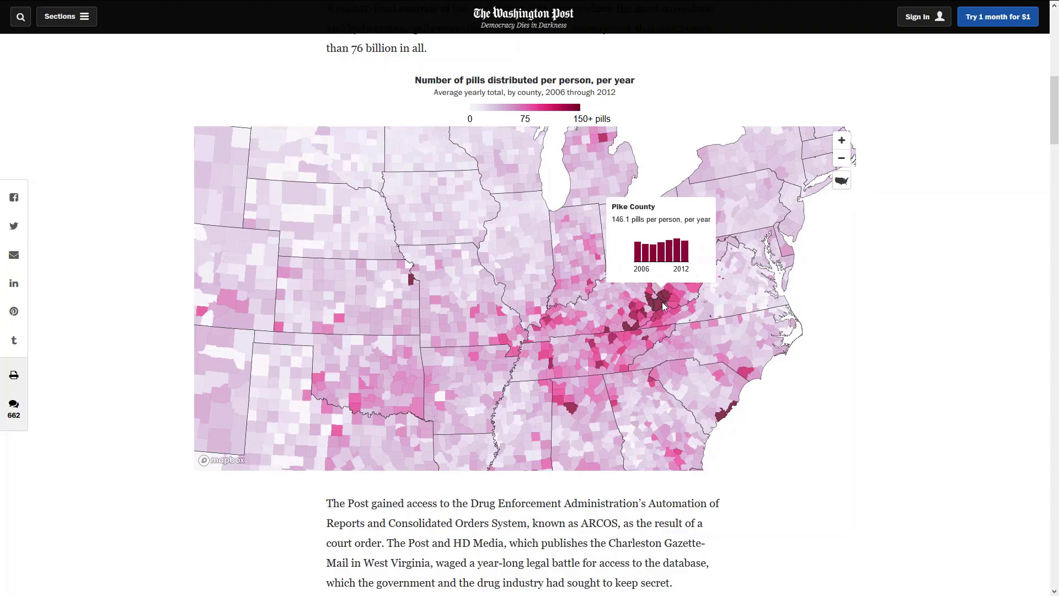
left_click(841, 158)
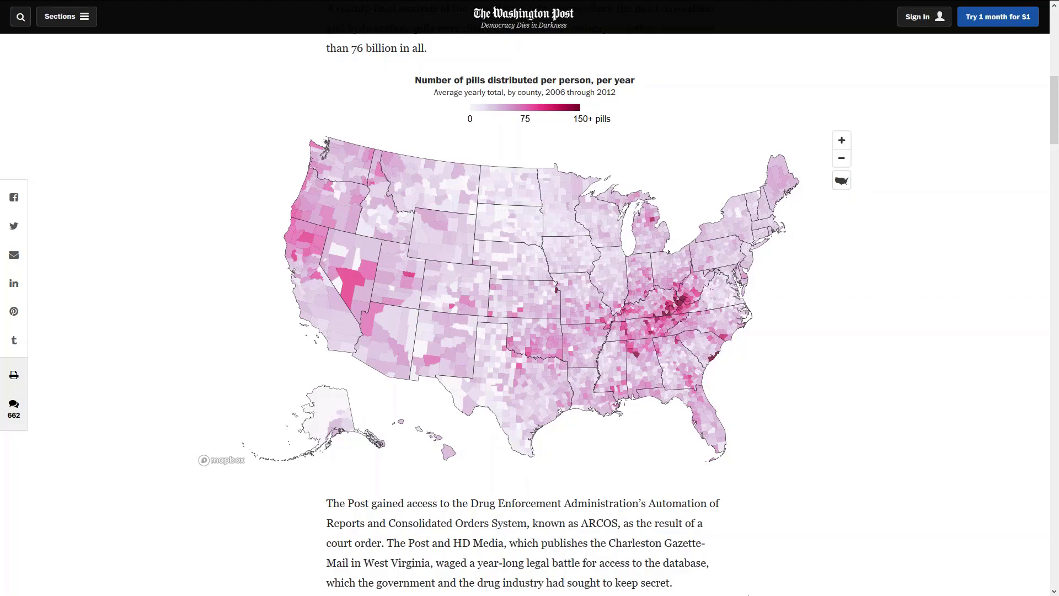
Leave the browser's full-screen view and switch to the ArcosData.rpt report in Crystal Reports.
mouse_move(869, 5)
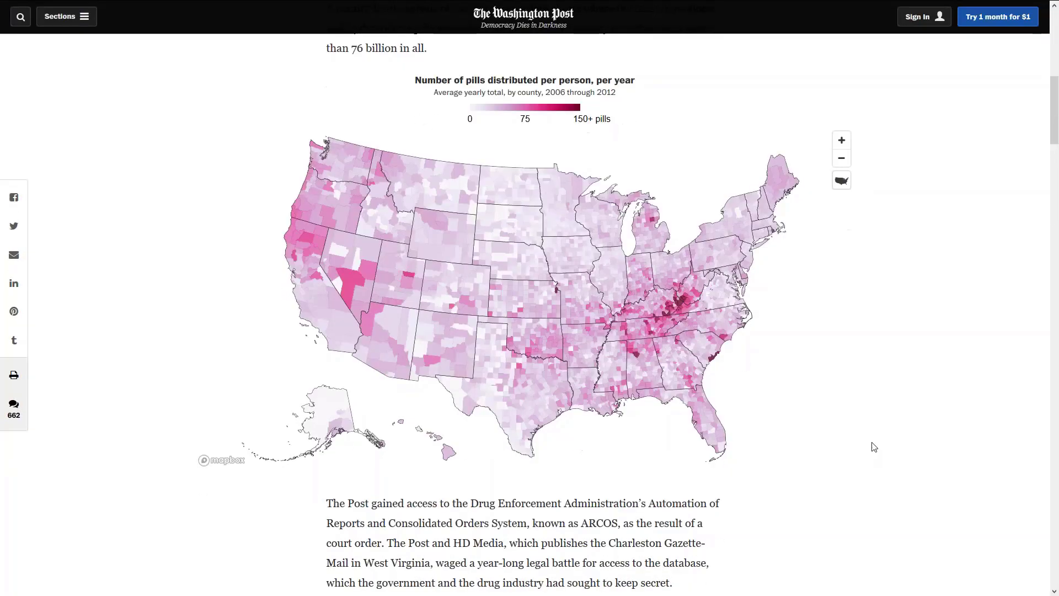
key("F11")
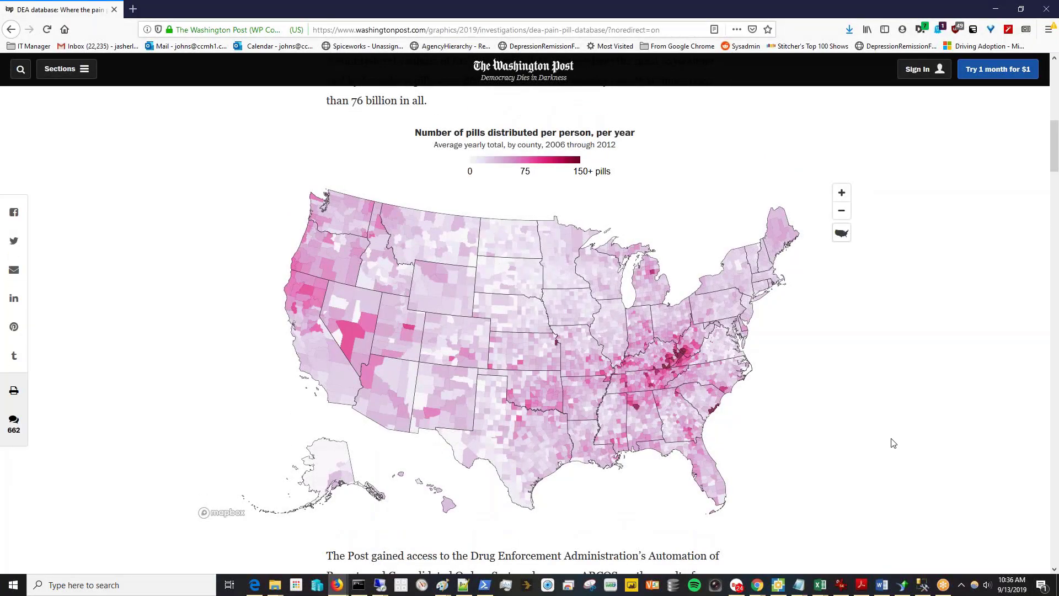
mouse_move(902, 582)
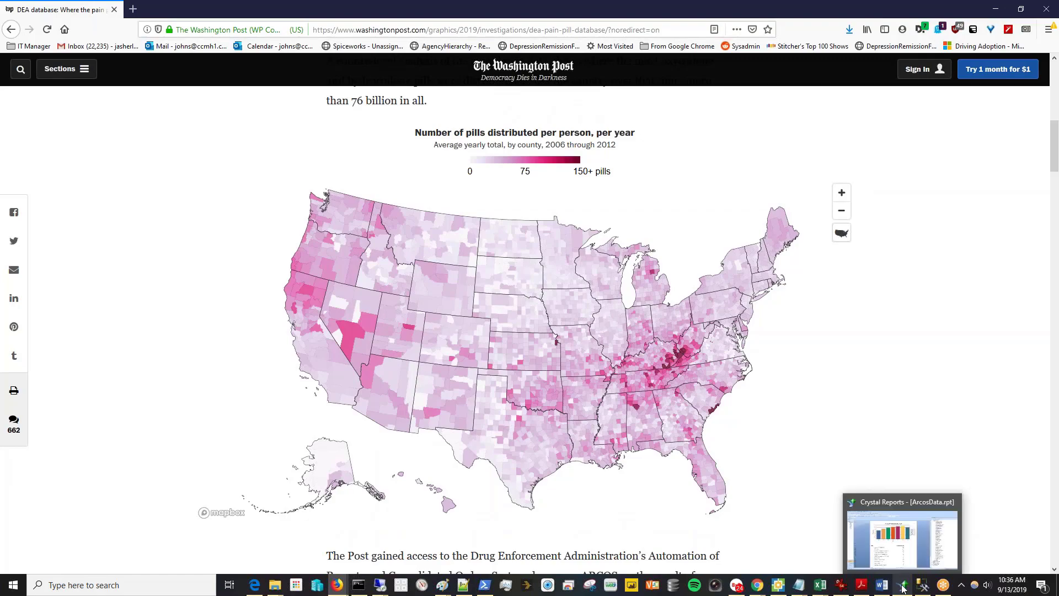
left_click(903, 587)
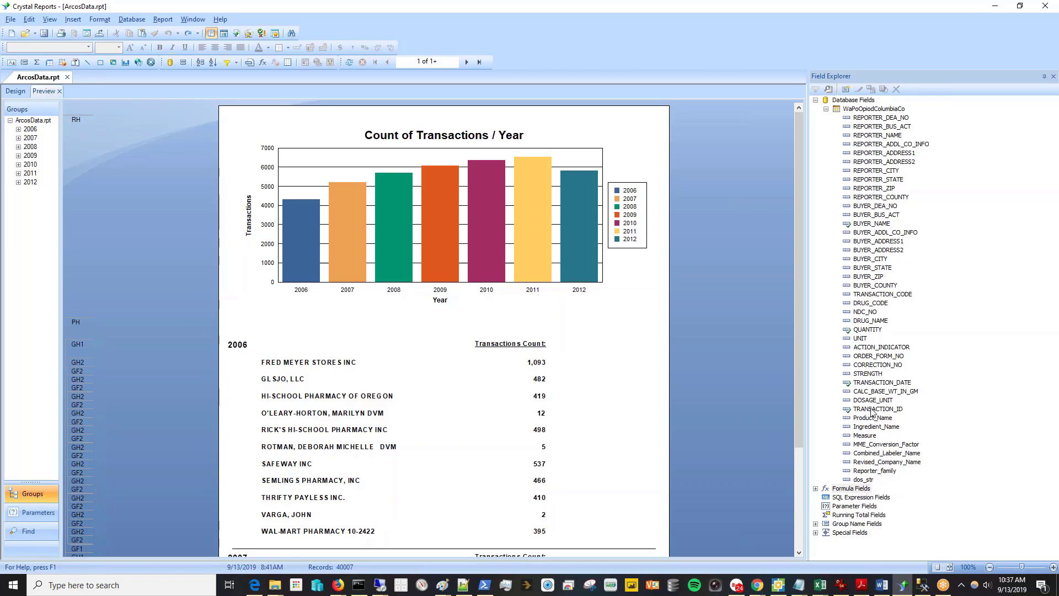
Browse the stored values of the TRANSACTION_DATE field in the WaPoOpiodColumbiaCo table.
right_click(873, 390)
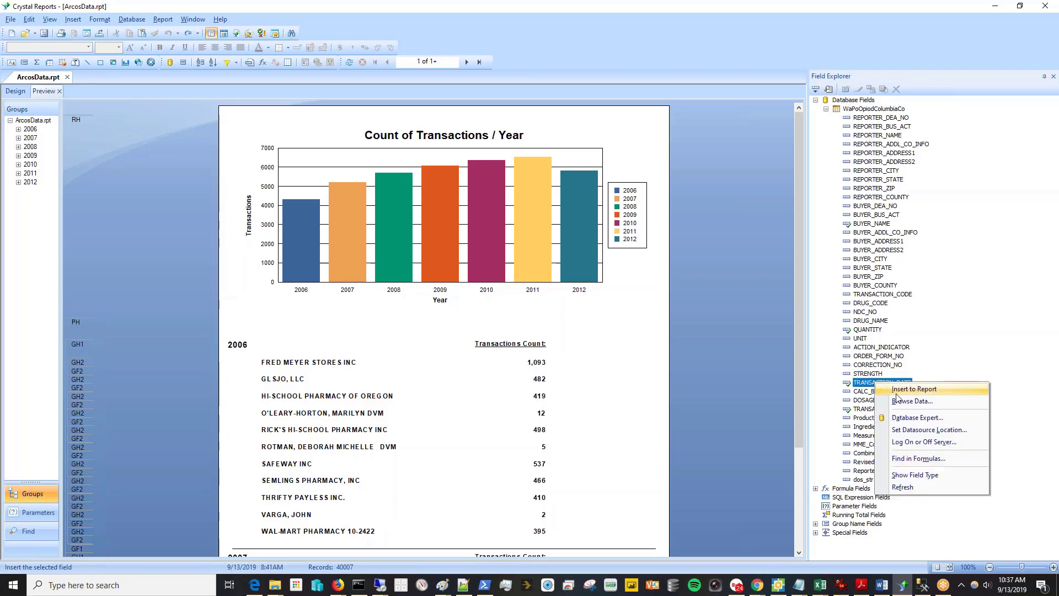
left_click(894, 401)
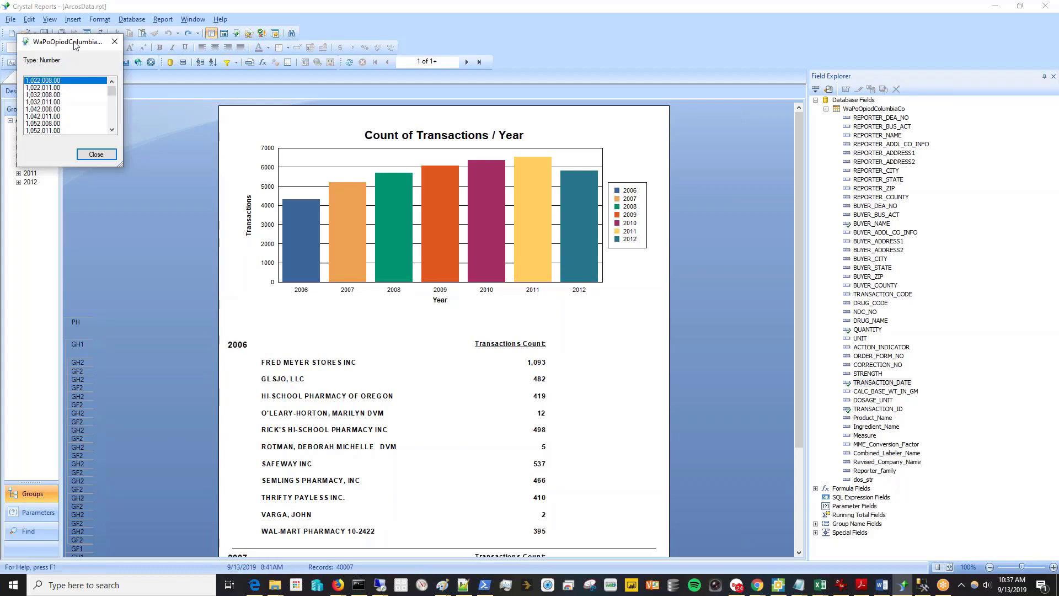
left_click_drag(76, 45, 161, 183)
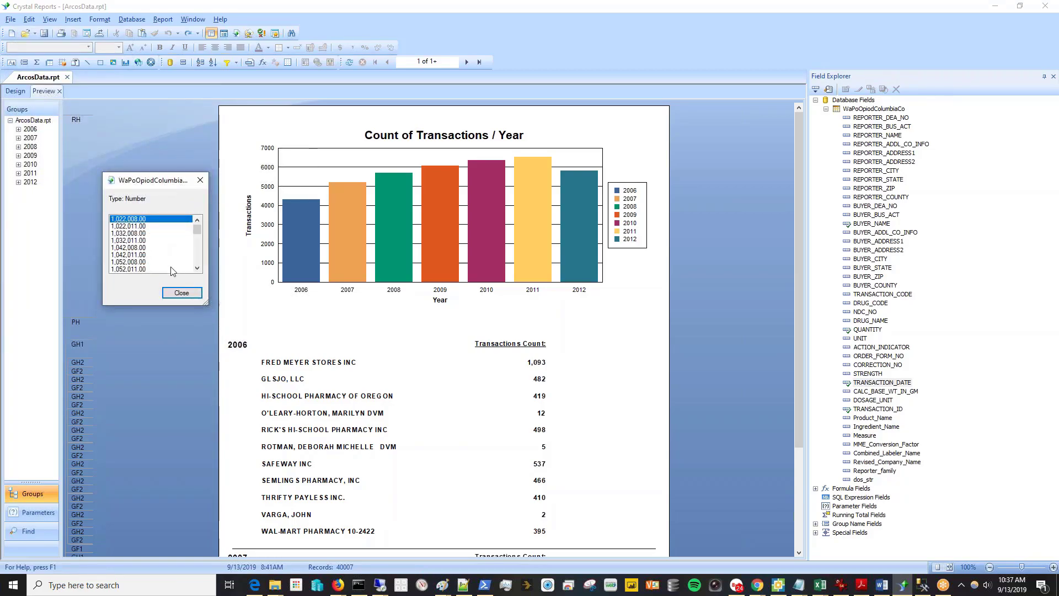
left_click_drag(197, 228, 199, 241)
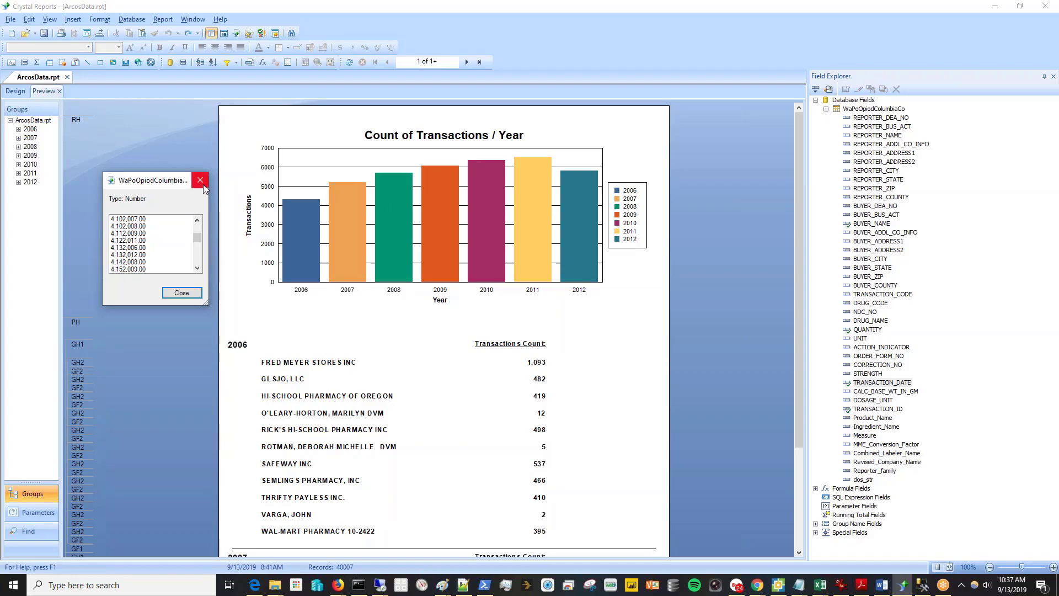
left_click(173, 296)
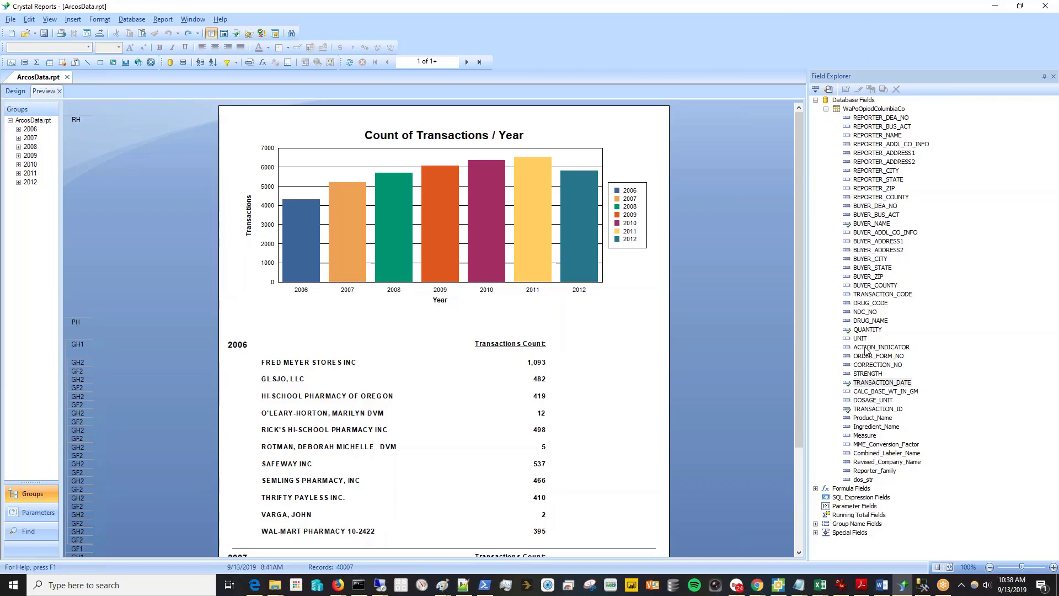
Browse the stored values of the MME_Conversion_Factor field and close the value list.
right_click(871, 444)
left_click(885, 462)
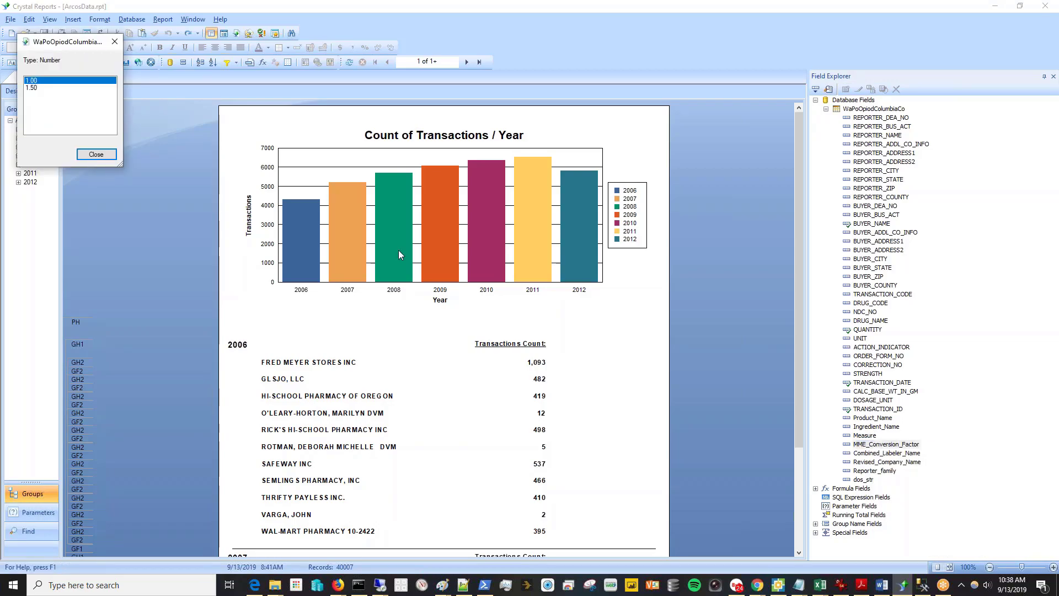
left_click(113, 42)
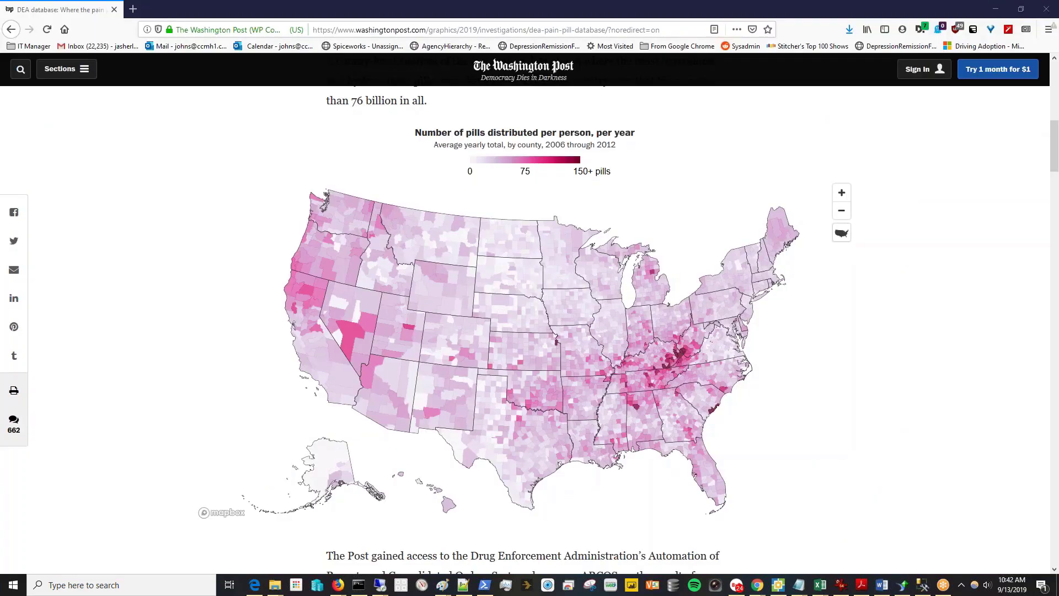
Return to the Washington Post article in the browser and show it in full screen.
left_click(750, 4)
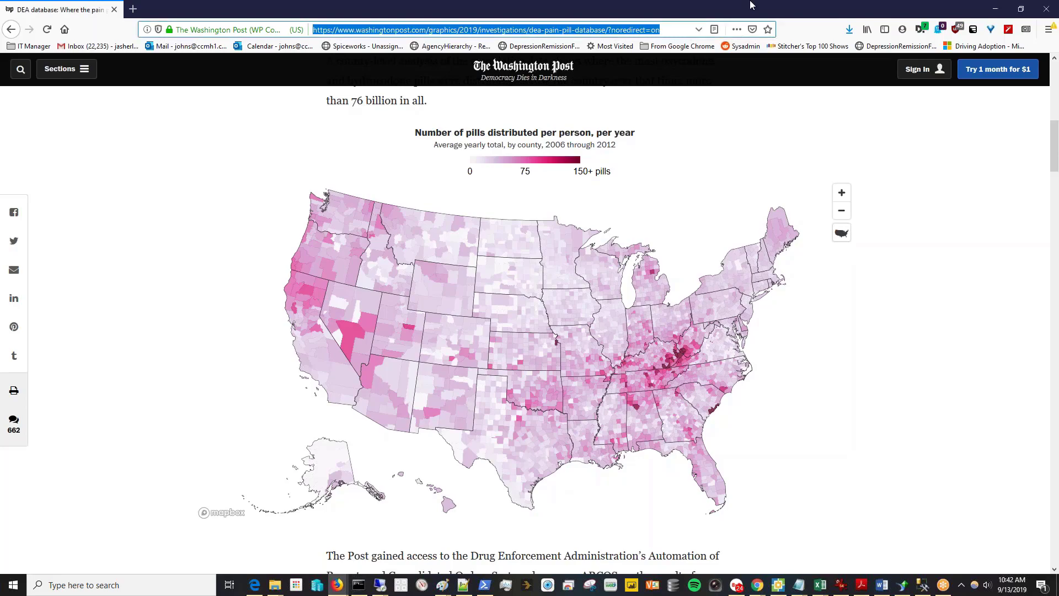
key("F11")
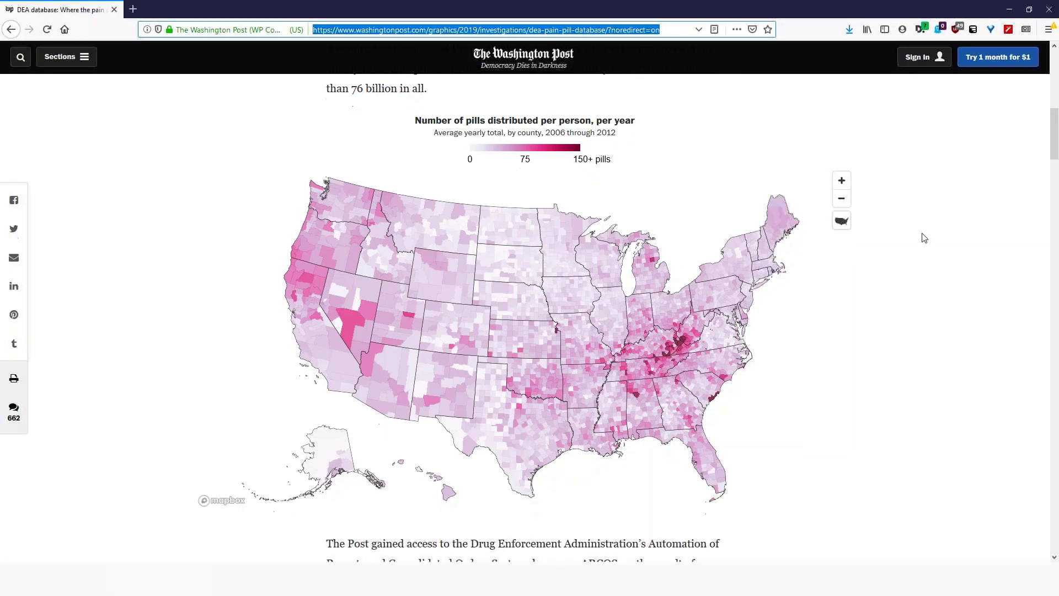